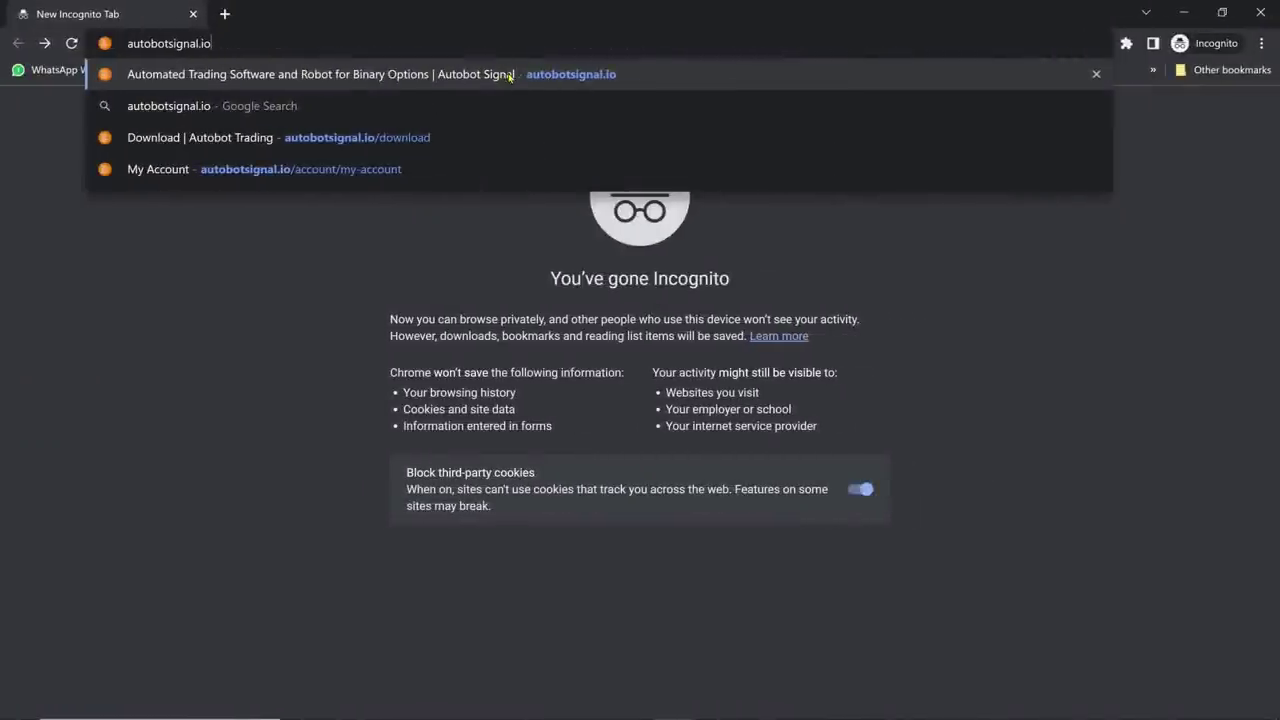
# Register a free Autobot Signal account with an email address and password via Sign Up
pyautogui.click(629, 77)
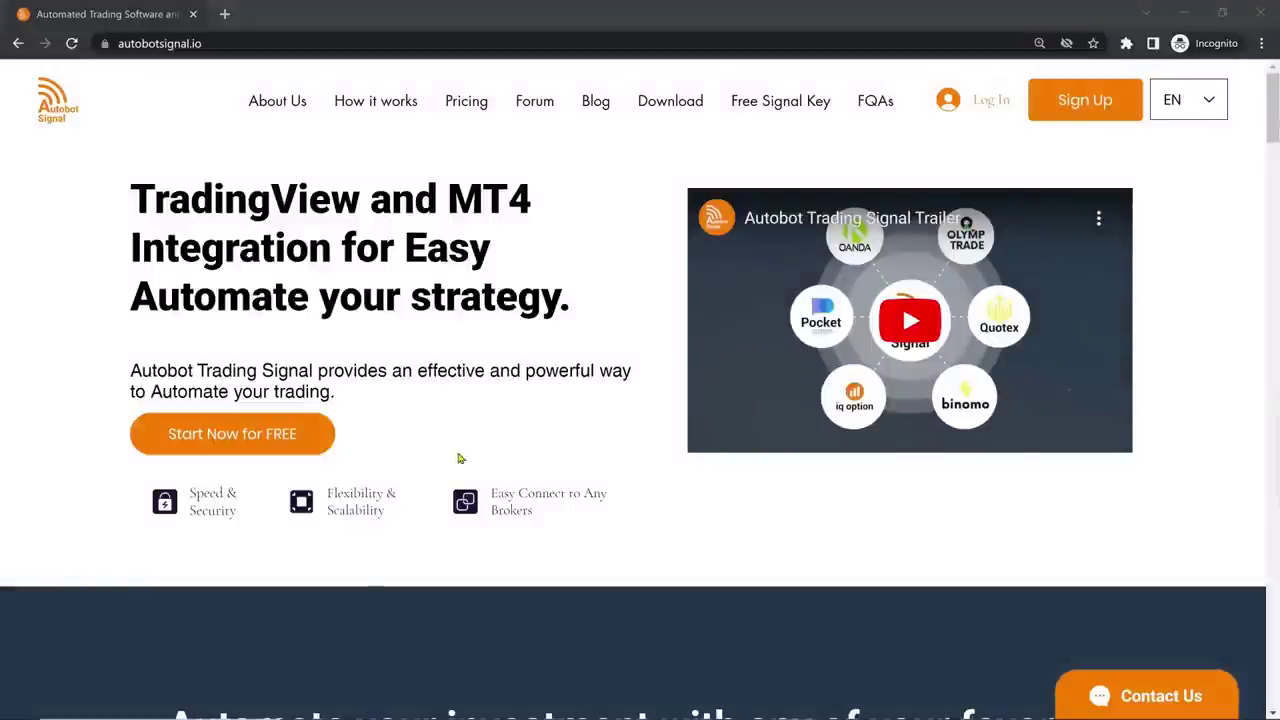
pyautogui.click(288, 440)
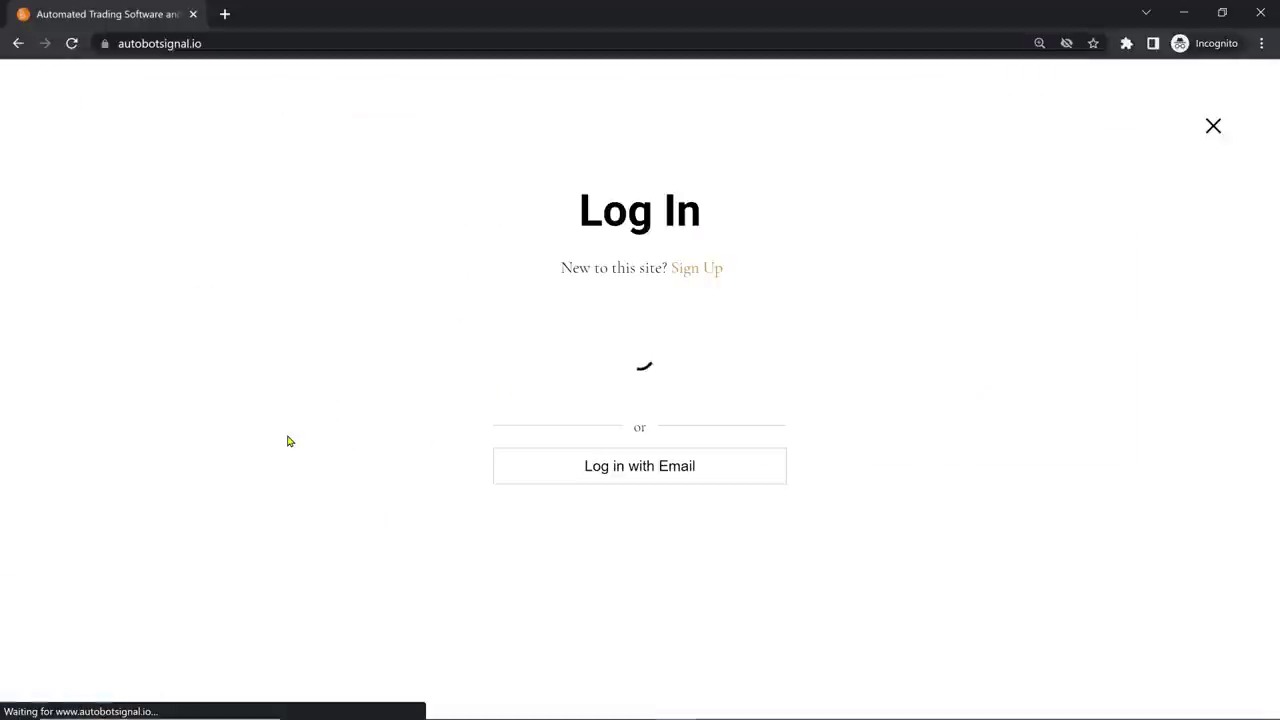
pyautogui.click(700, 270)
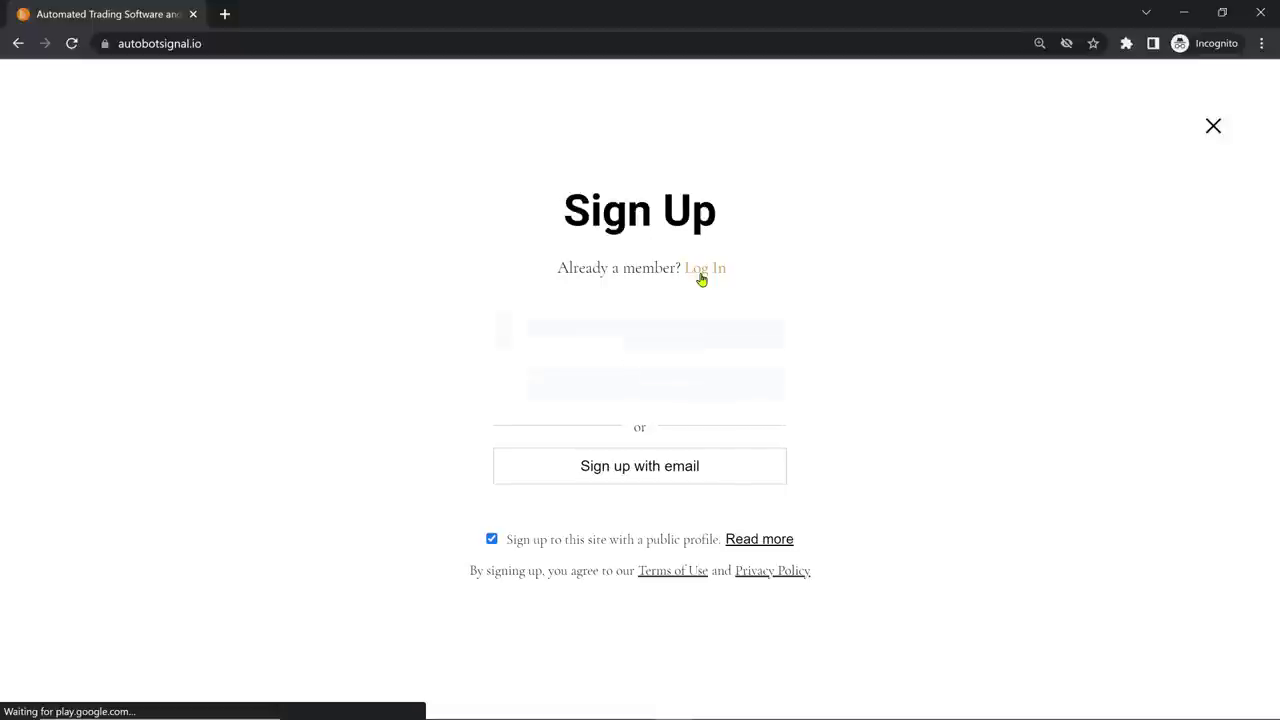
pyautogui.click(726, 481)
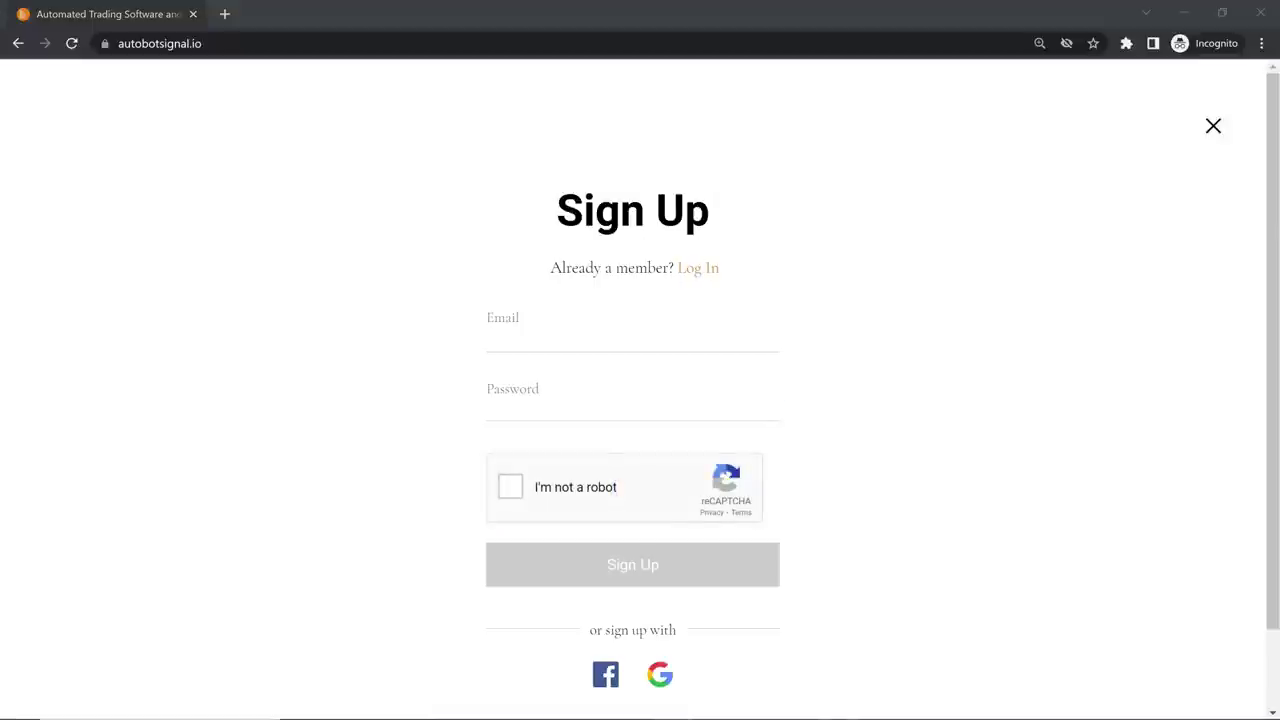
pyautogui.press('Tab')
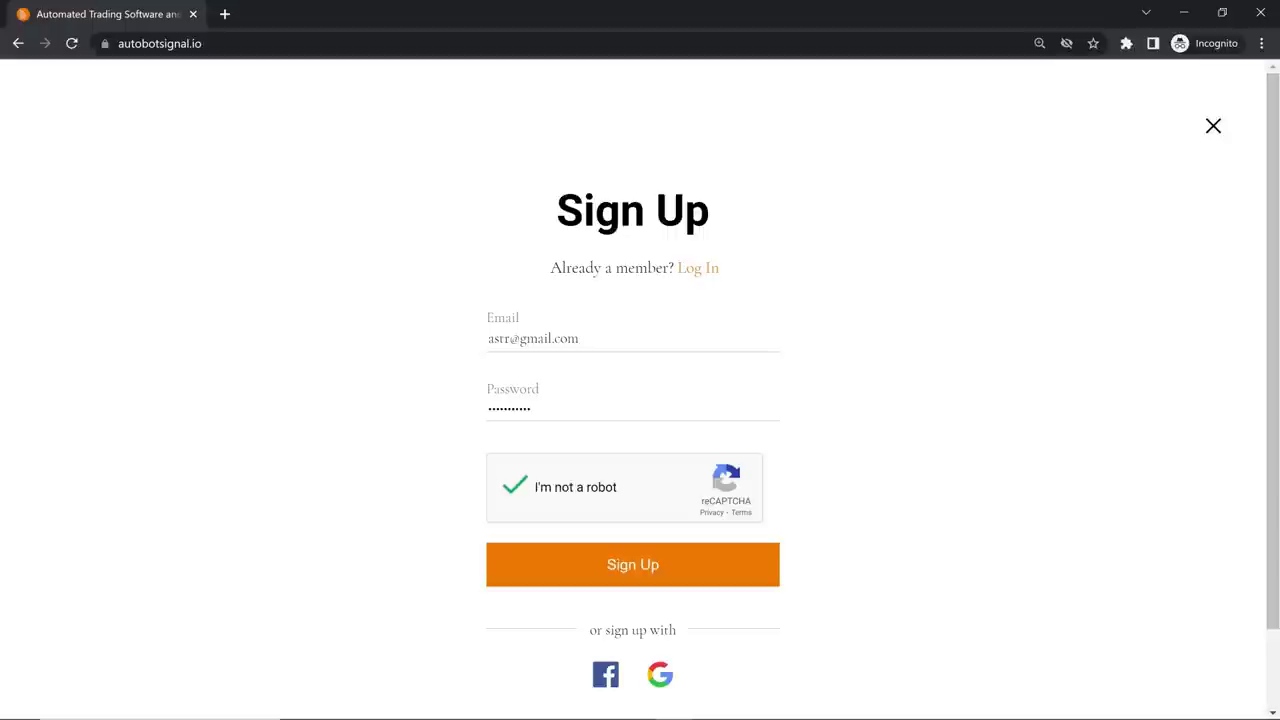
pyautogui.click(632, 564)
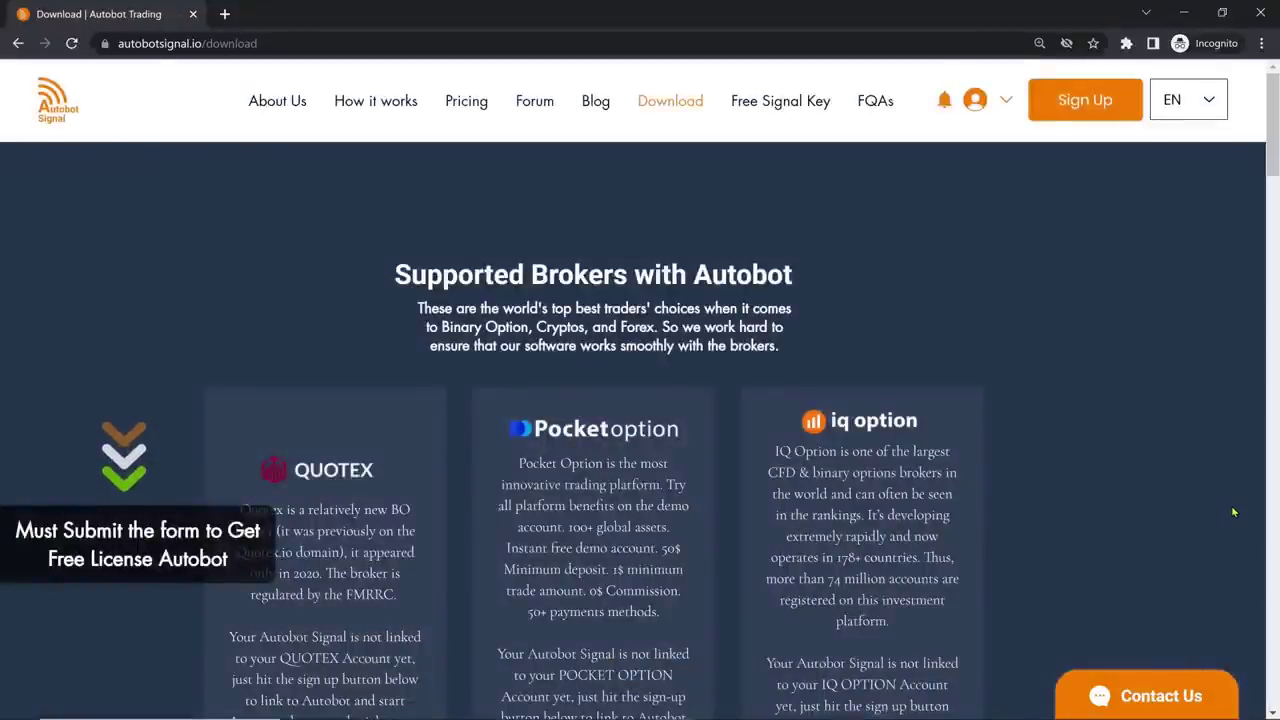
pyautogui.scroll(-1, 1200, 480)
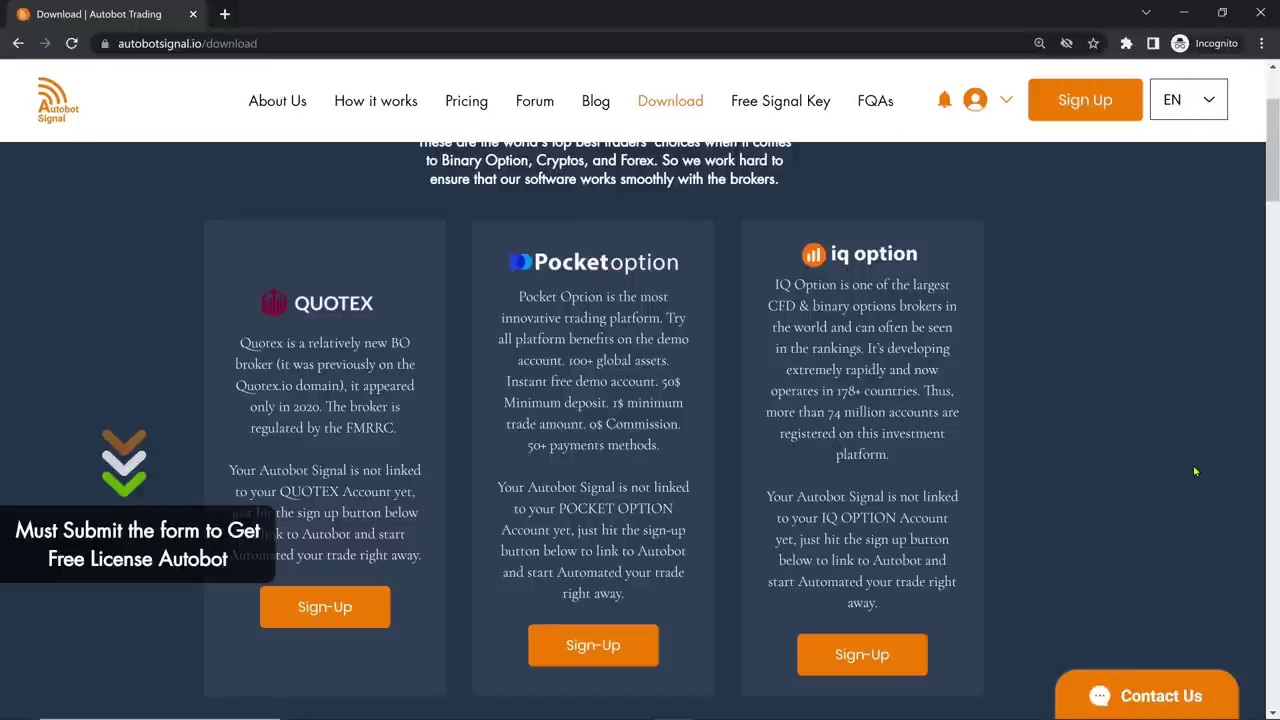
pyautogui.scroll(1, 1194, 471)
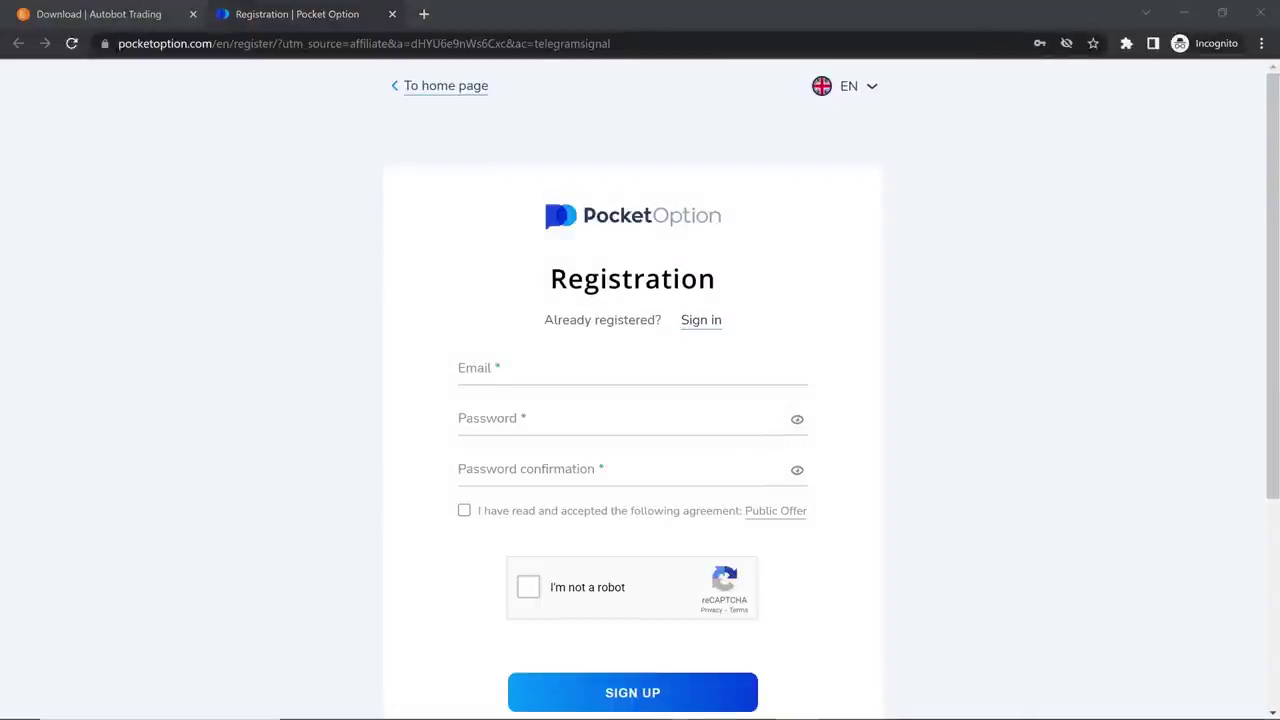
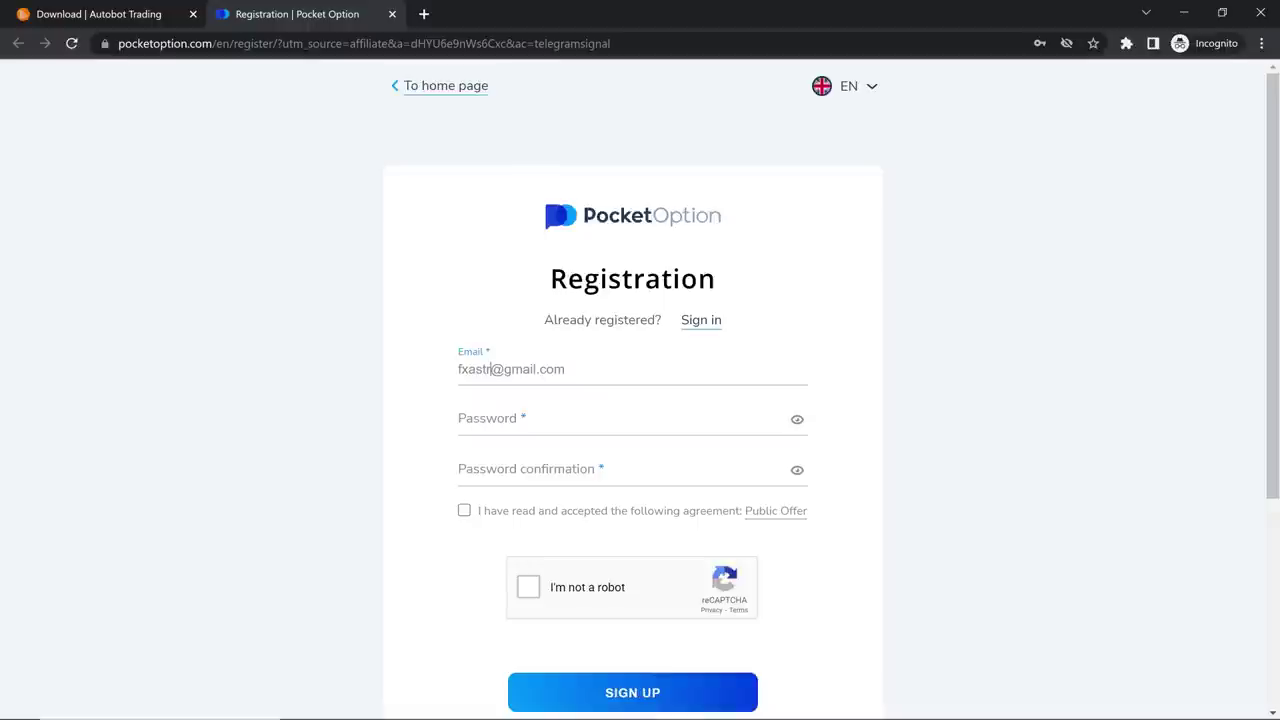
# Fill the Pocket Option registration email, password and confirmation, and accept the public offer agreement
pyautogui.press('Tab')
pyautogui.write('•••••••••••')
pyautogui.press('Tab')
pyautogui.write('•••••••••••')
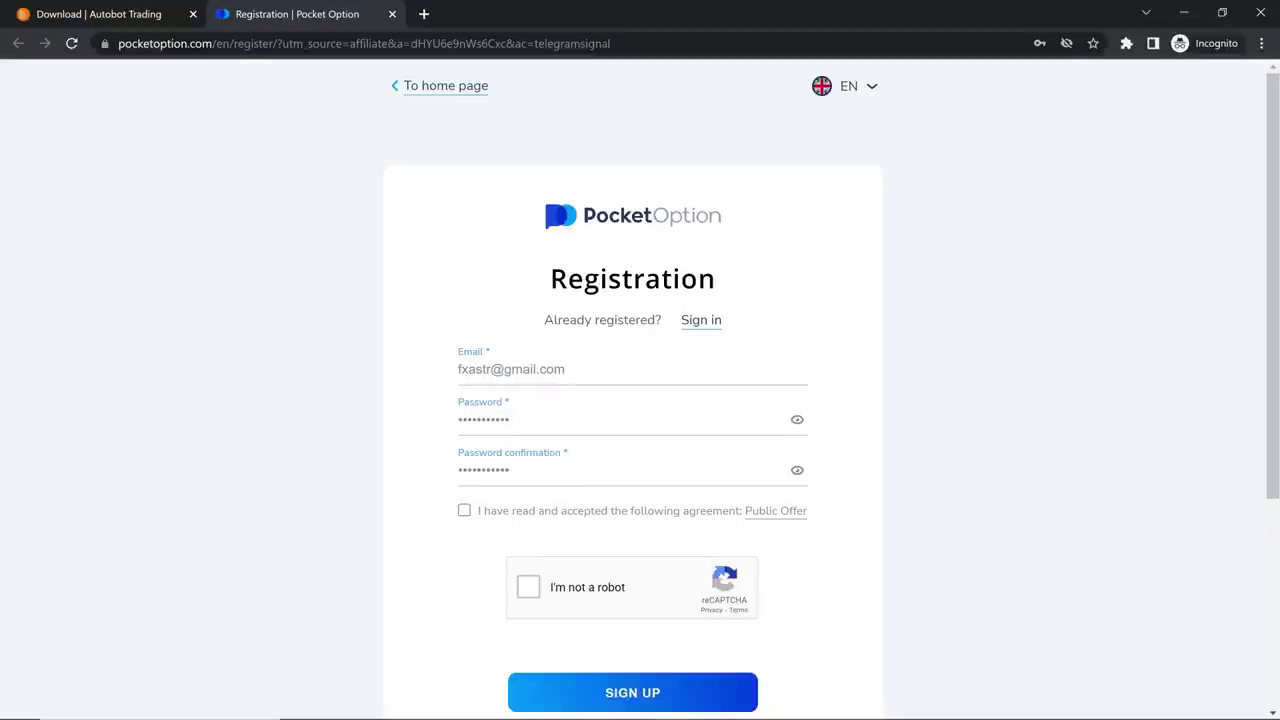
pyautogui.press('Tab')
pyautogui.press('space')
pyautogui.press('space')
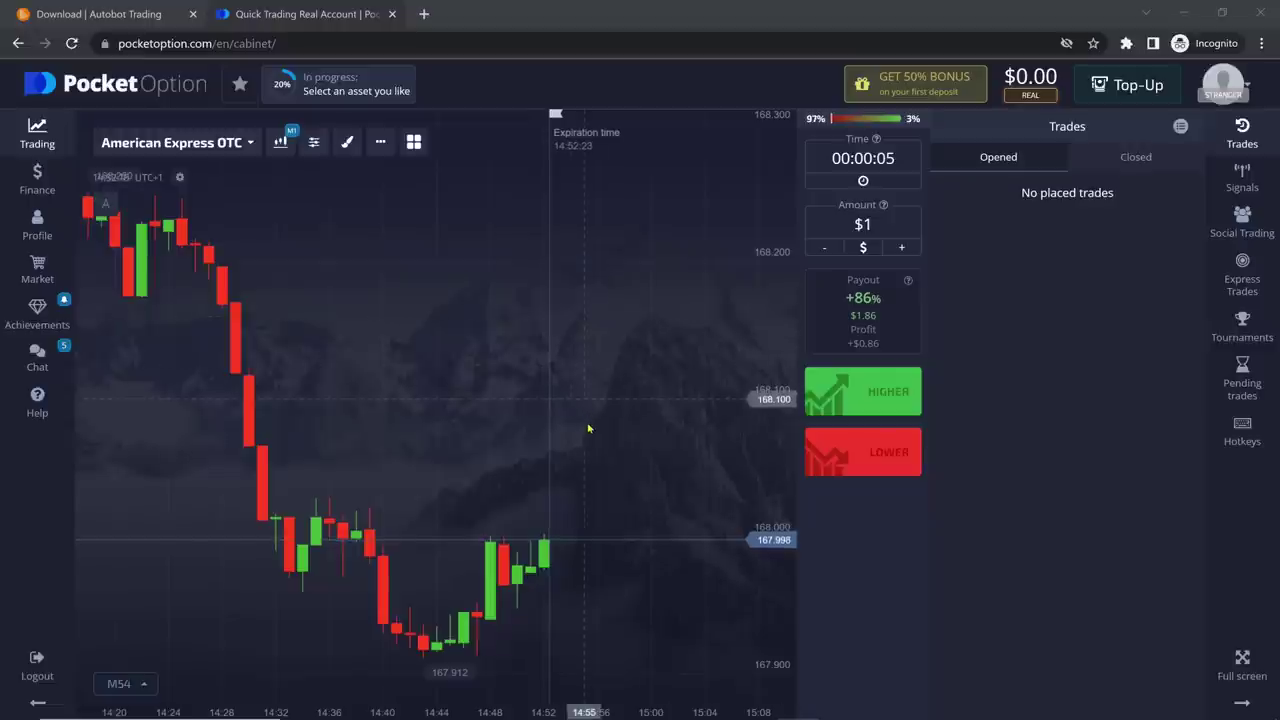
pyautogui.scroll(-3, 550, 418)
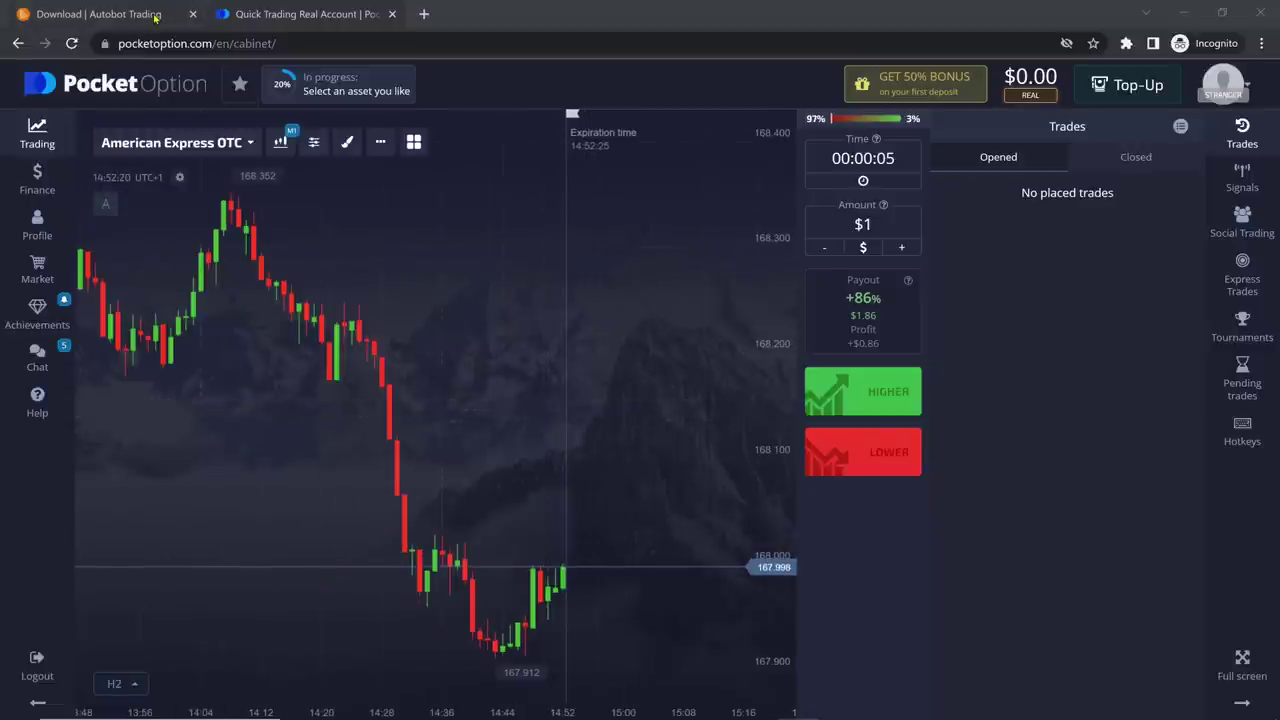
# Return to the Autobot download page and scroll to the Windows version 3.2 download
pyautogui.click(155, 17)
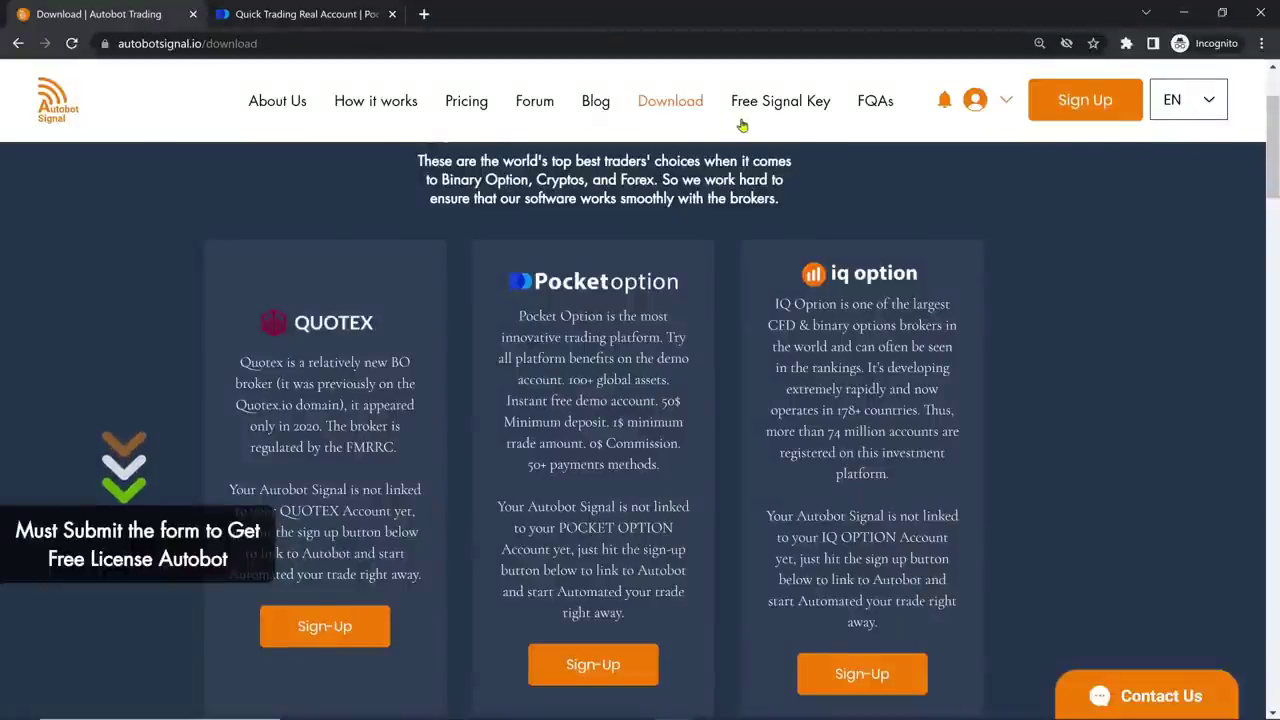
pyautogui.scroll(-1, 1046, 323)
pyautogui.scroll(2, 680, 114)
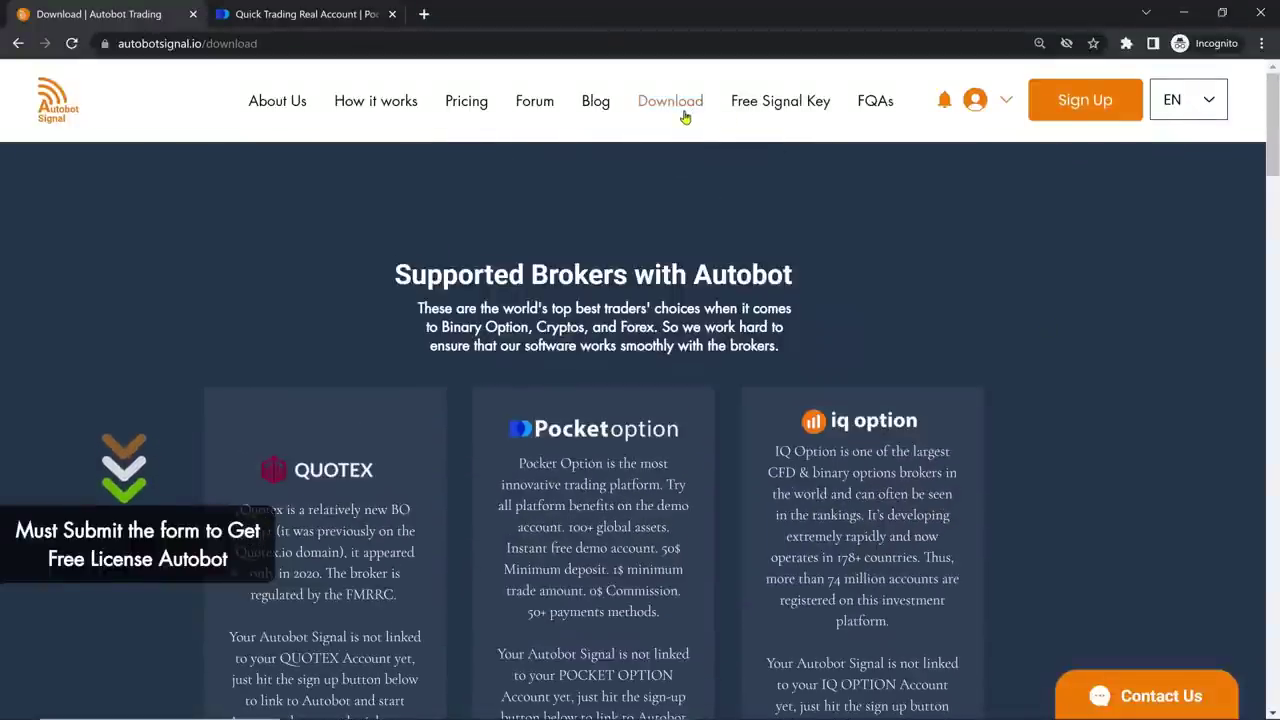
pyautogui.scroll(-5, 827, 325)
pyautogui.scroll(-5, 827, 325)
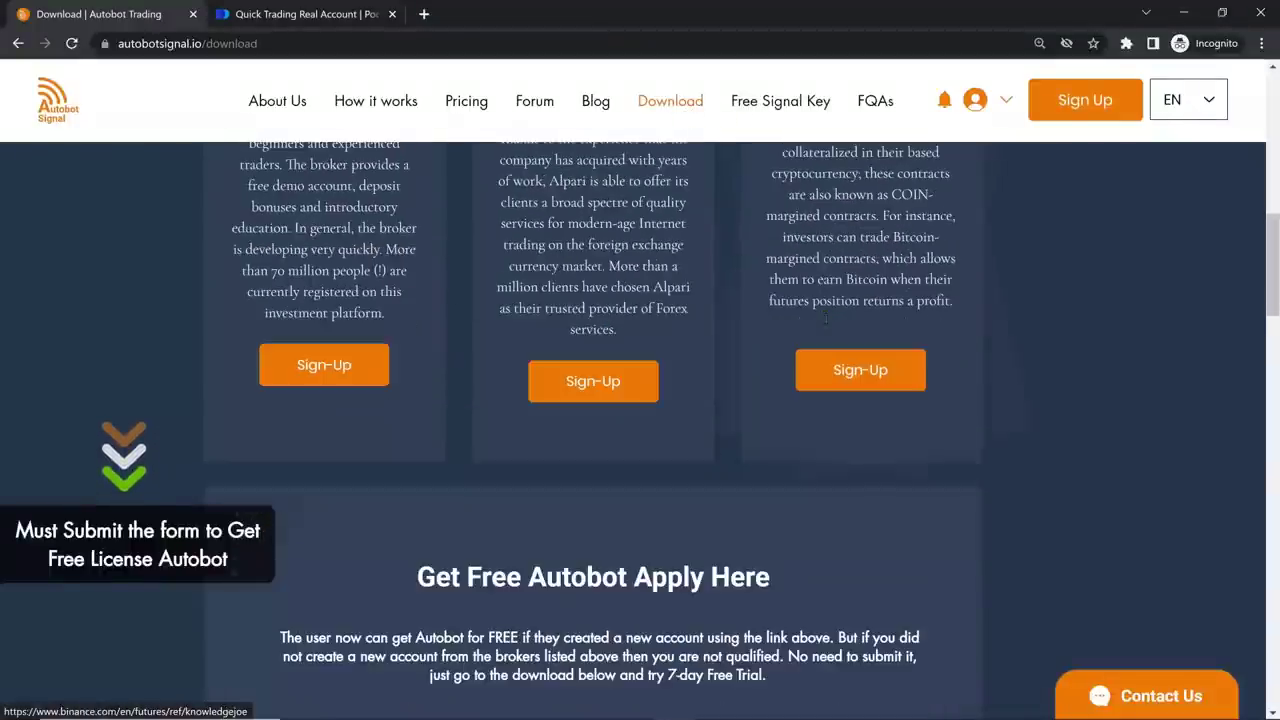
pyautogui.scroll(-3, 827, 325)
pyautogui.scroll(-1, 826, 319)
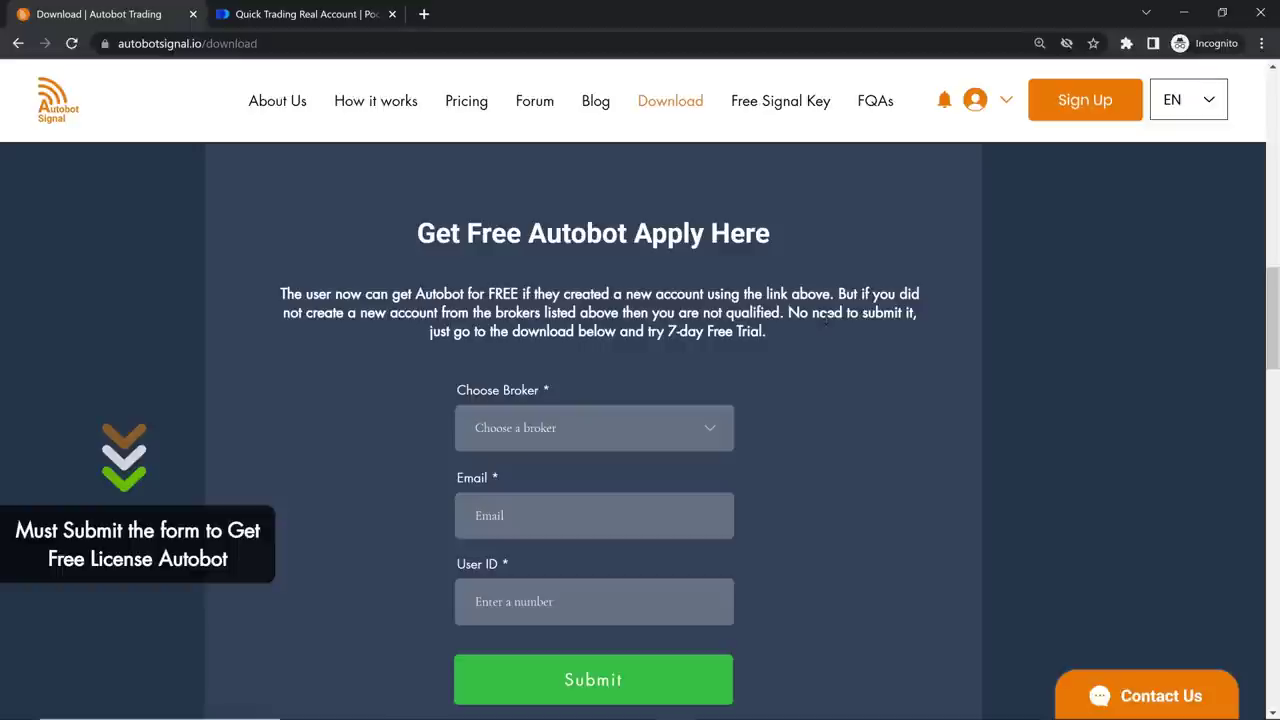
pyautogui.scroll(-1, 827, 316)
pyautogui.scroll(-2, 827, 318)
pyautogui.scroll(-3, 828, 322)
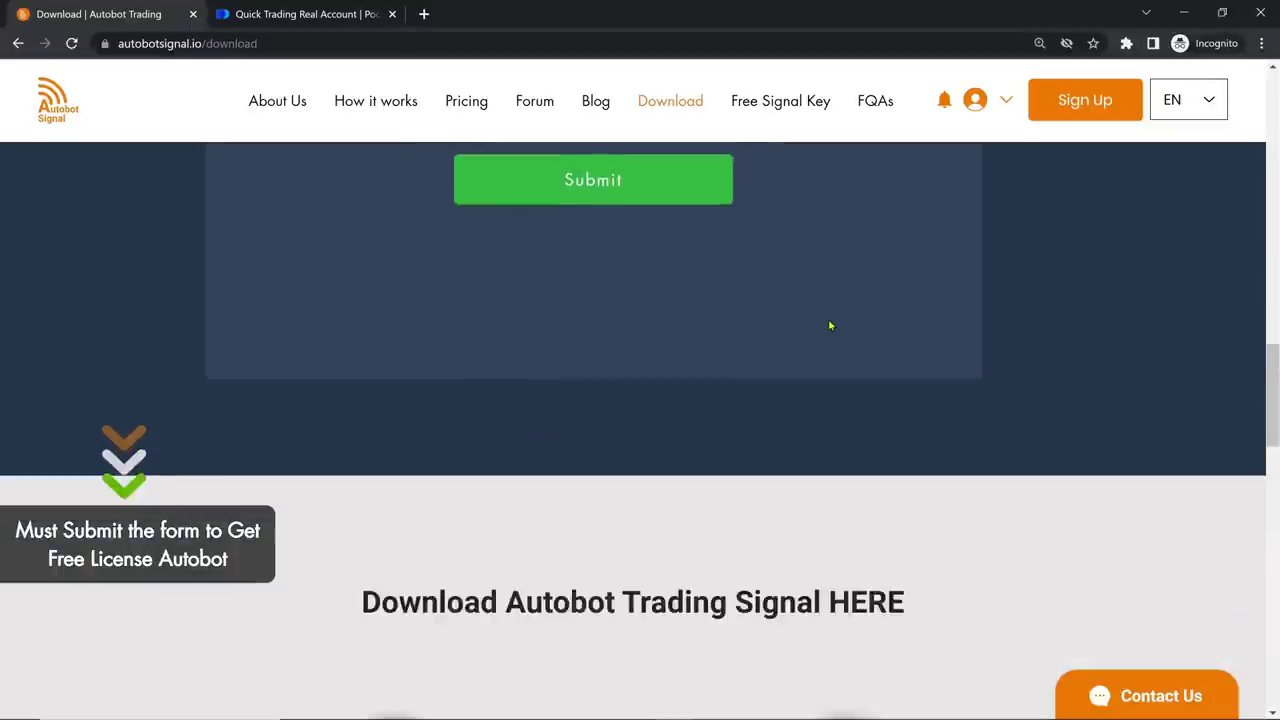
pyautogui.scroll(-3, 829, 325)
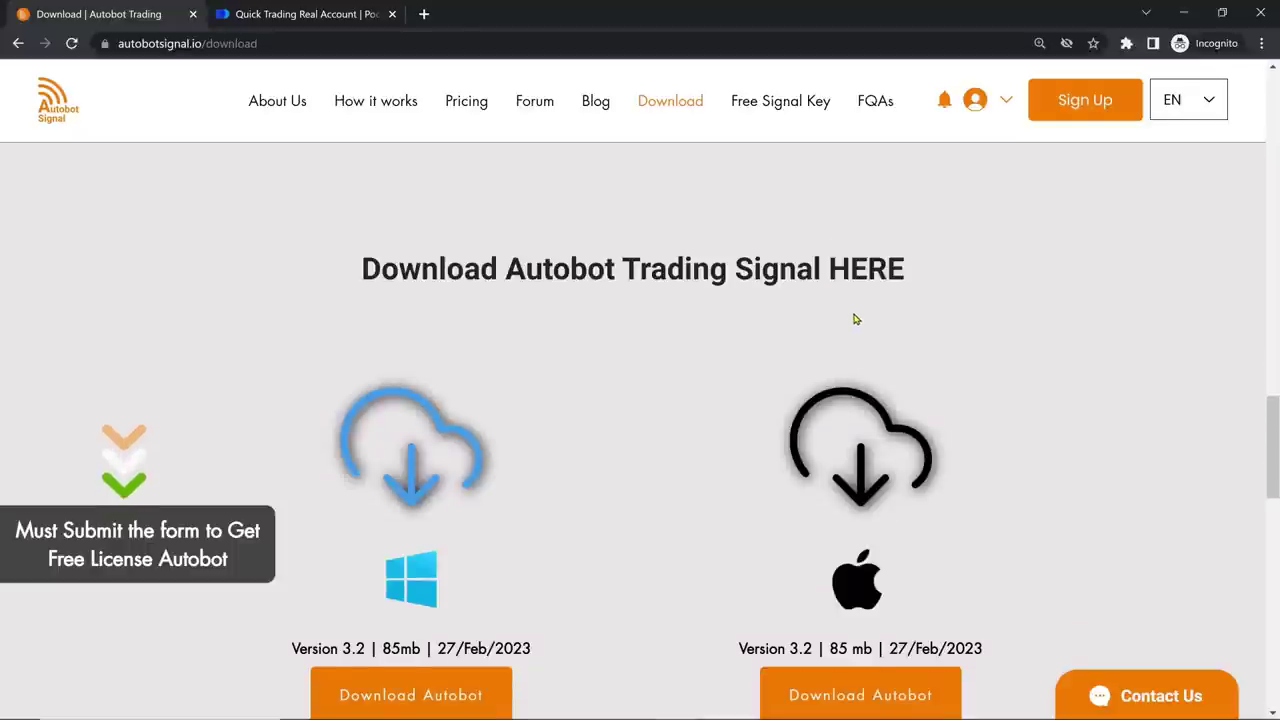
pyautogui.scroll(-1, 851, 317)
pyautogui.scroll(1, 880, 300)
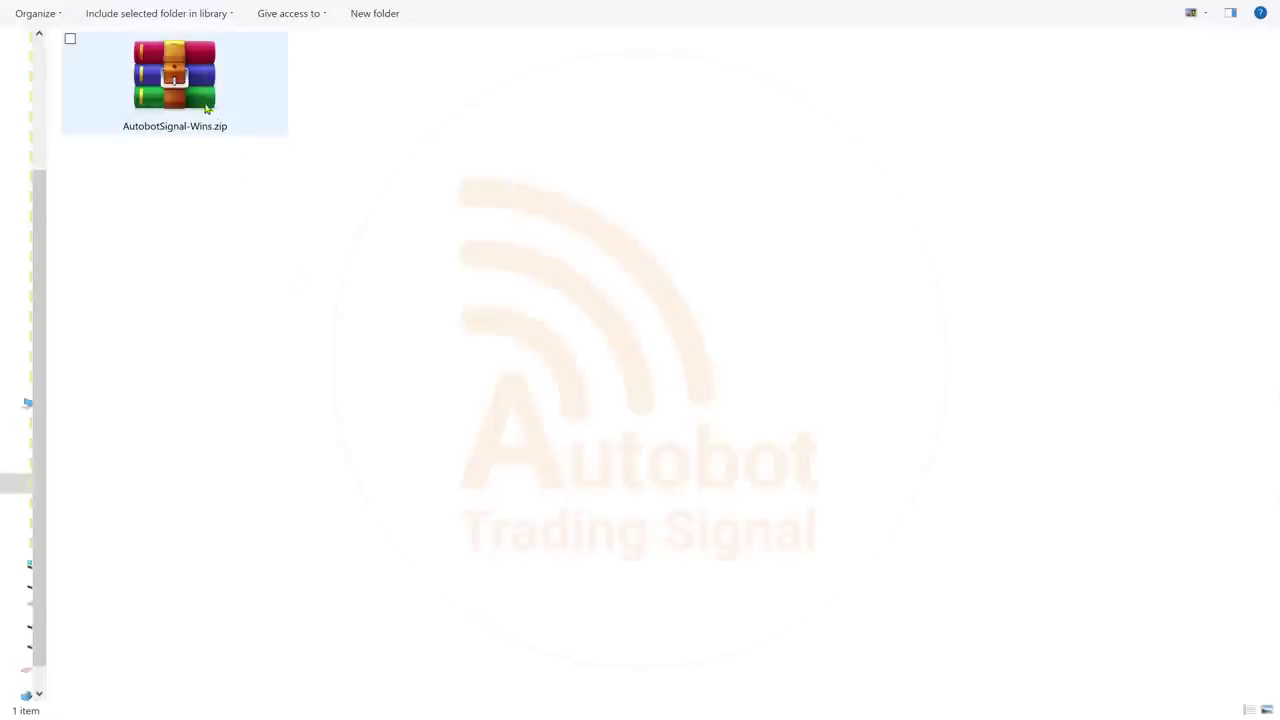
# Extract AutobotSignal-Wins.zip into its current folder with Extract Here
pyautogui.rightClick(196, 89)
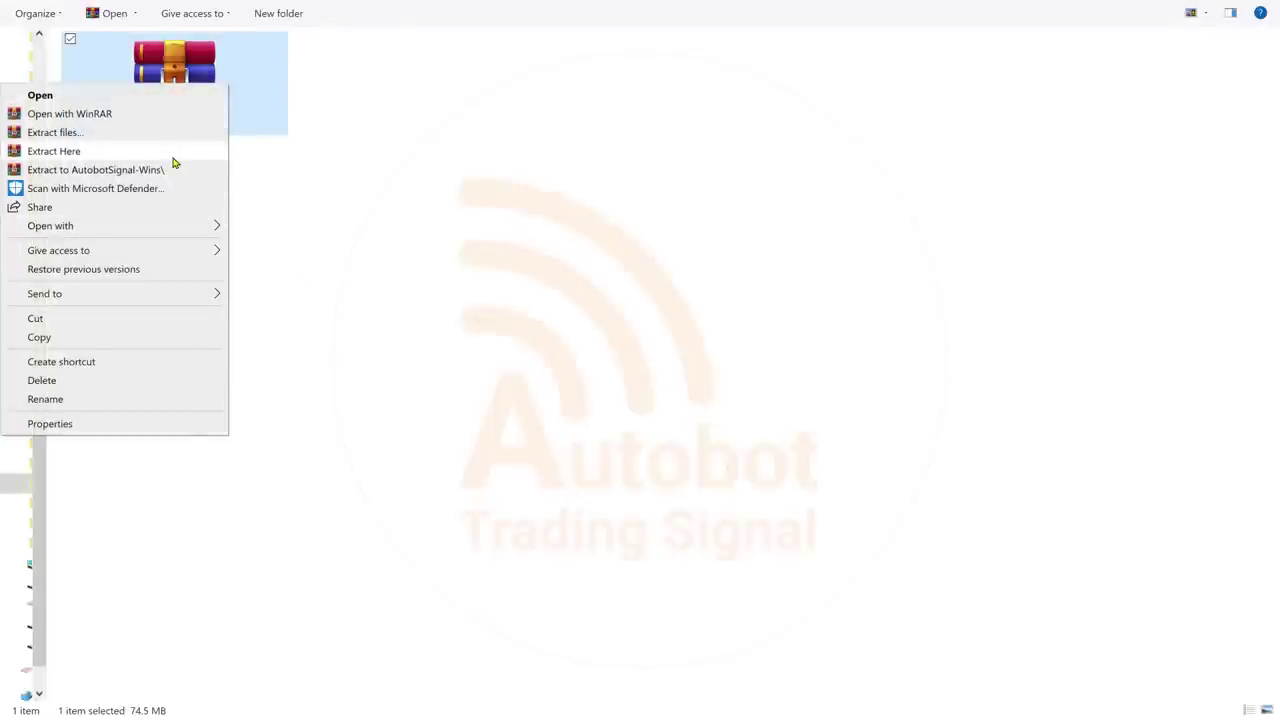
pyautogui.click(170, 148)
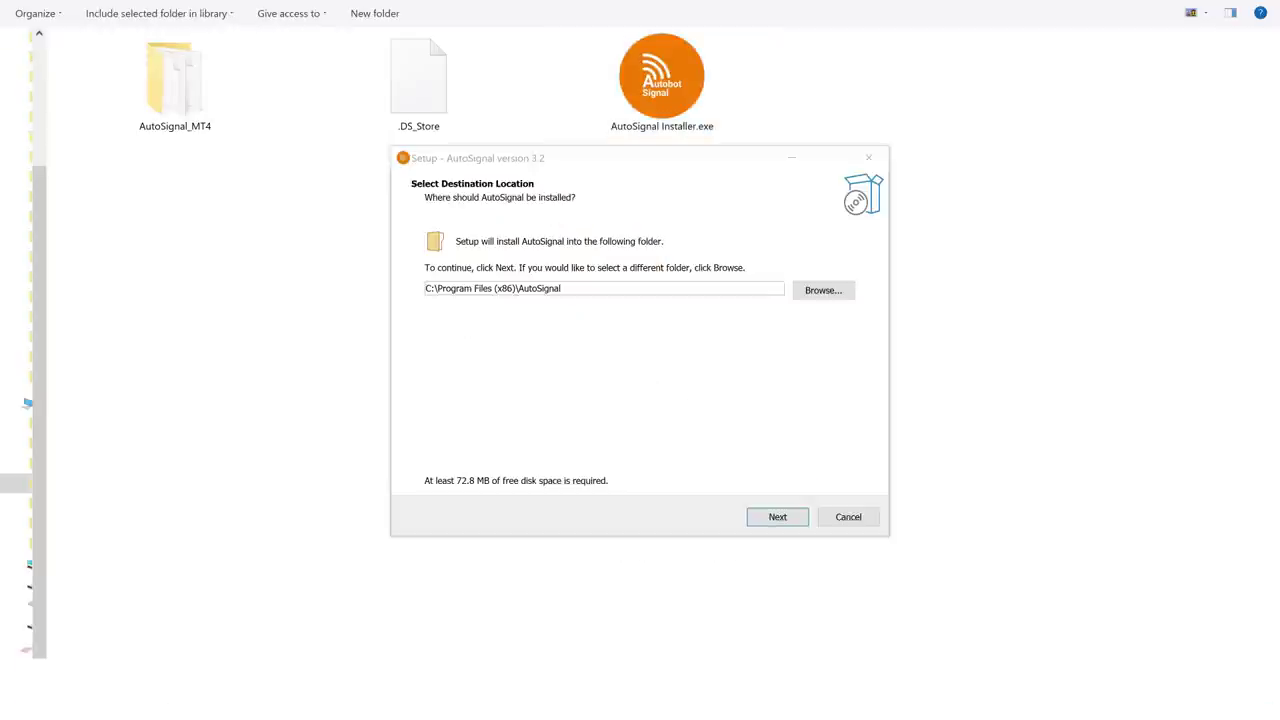
# Install AutoSignal to the default folder, launch it, and show the supported broker list
pyautogui.press('Return')
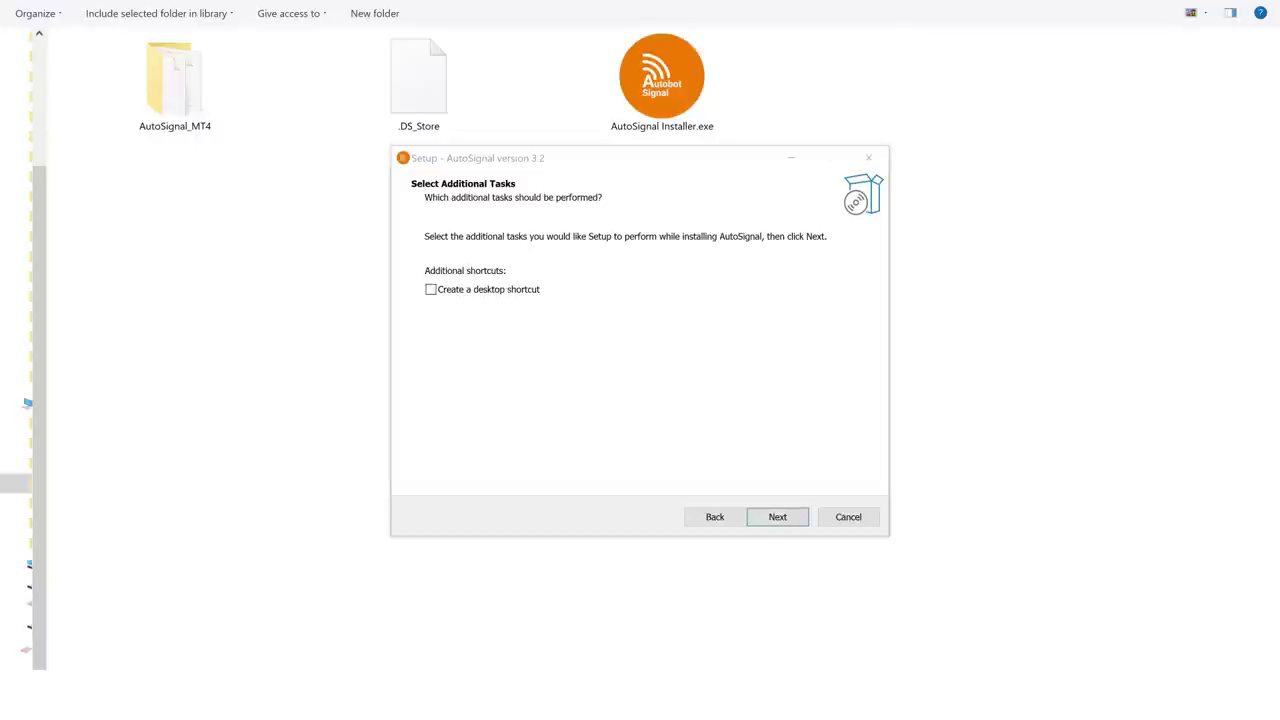
pyautogui.press('Return')
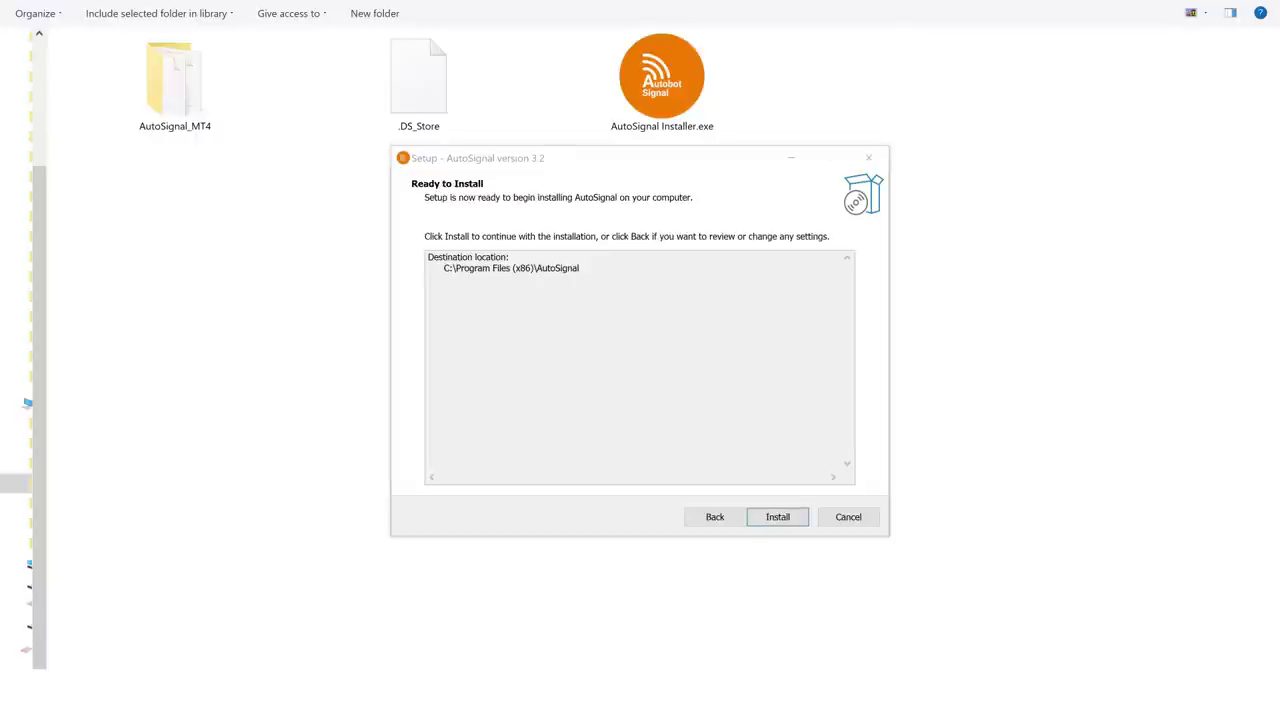
pyautogui.press('Return')
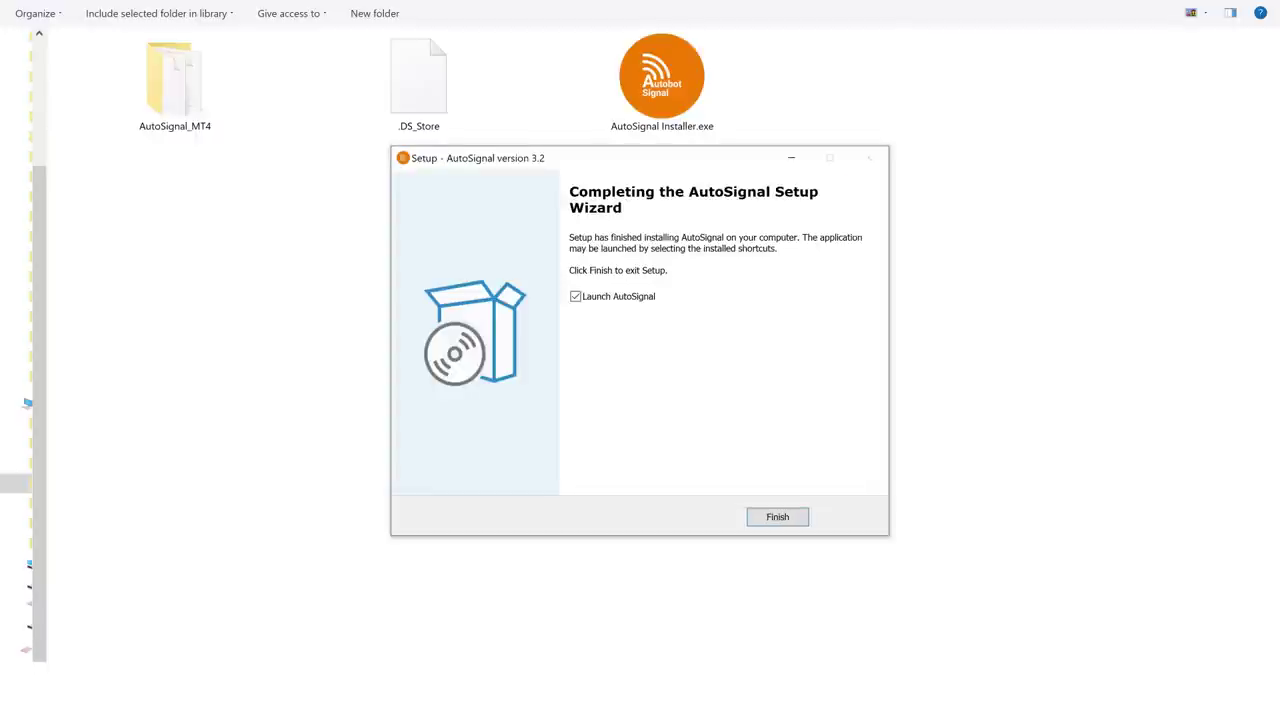
pyautogui.click(797, 516)
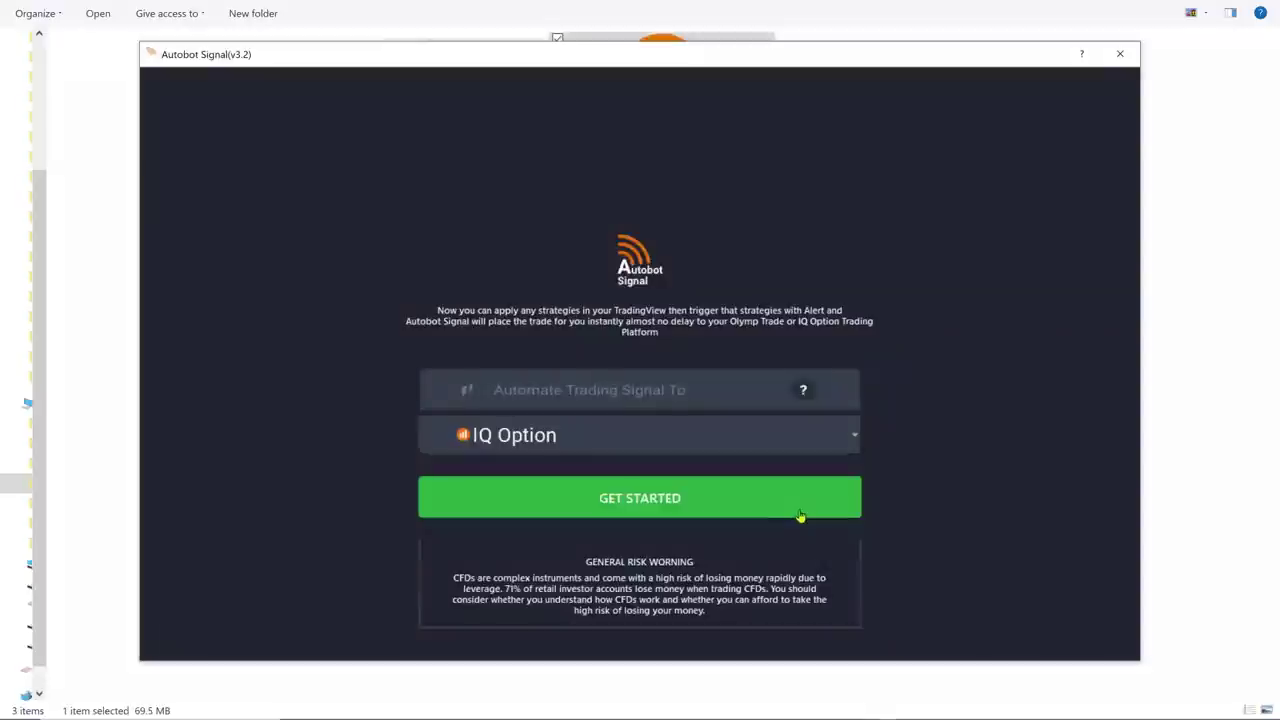
pyautogui.click(829, 434)
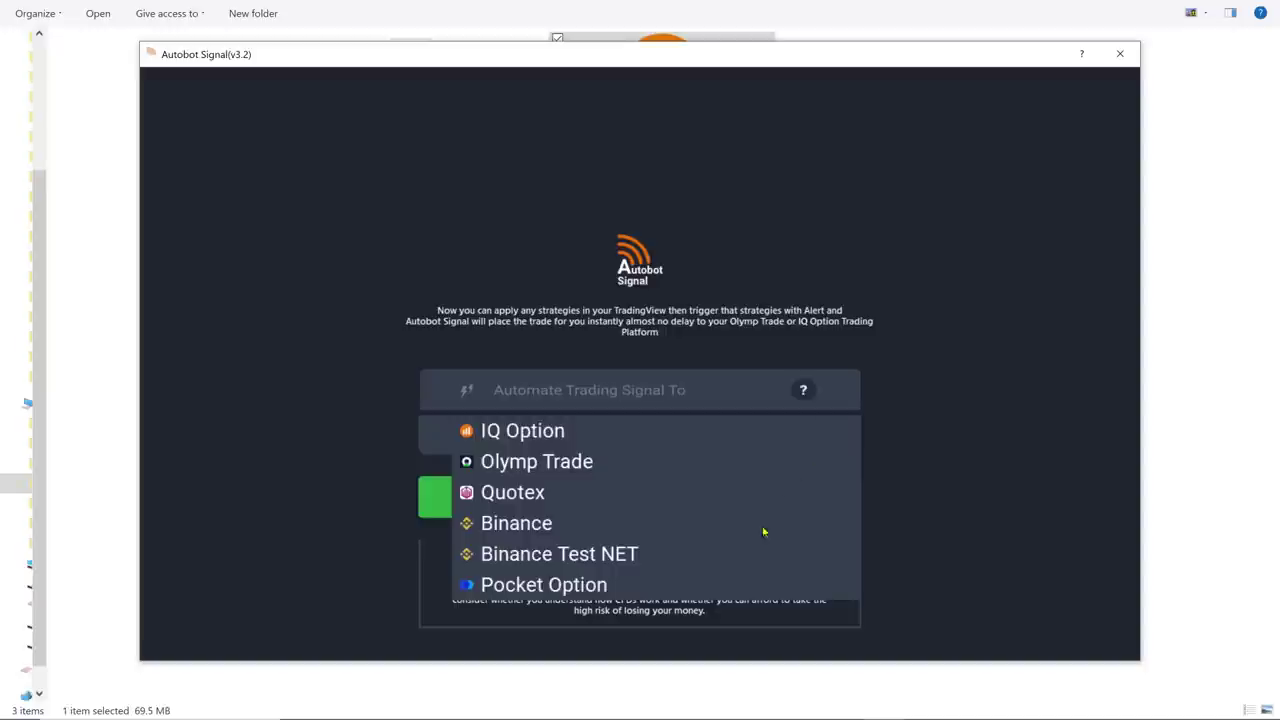
# Choose Pocket Option, log in to its 1000 USD demo account, then return to Chrome
pyautogui.click(622, 587)
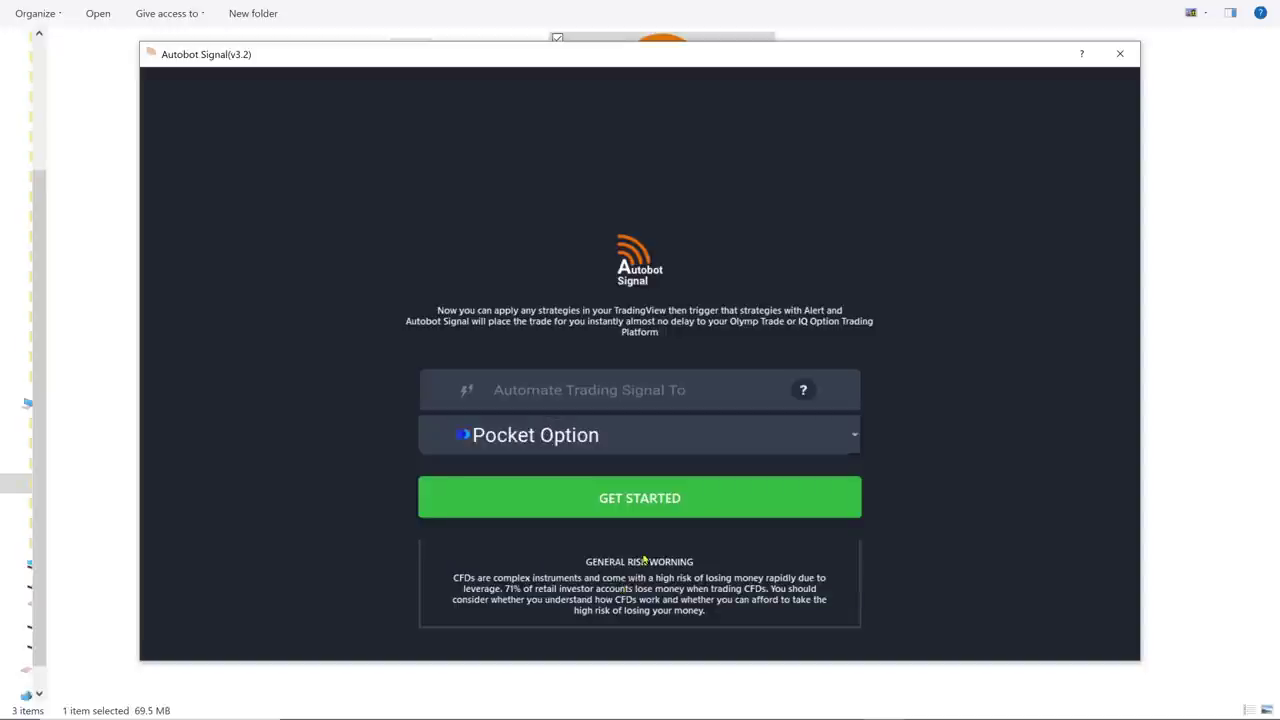
pyautogui.click(705, 502)
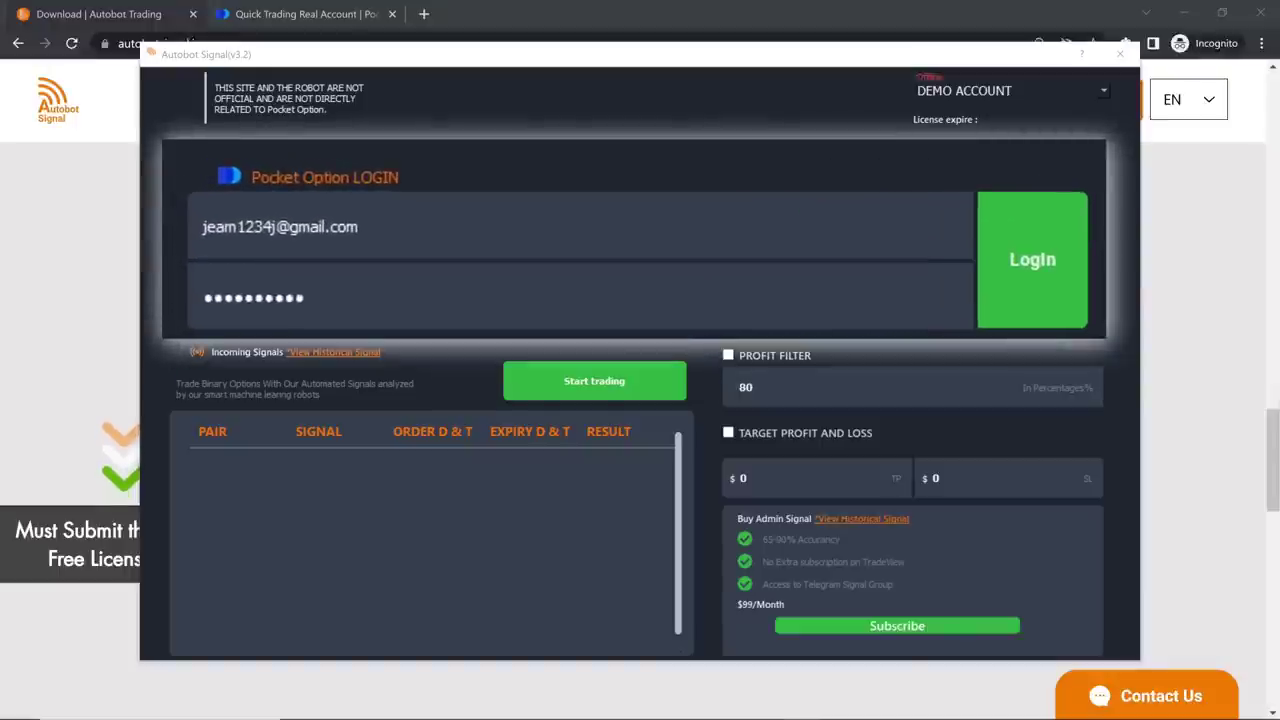
pyautogui.click(1040, 300)
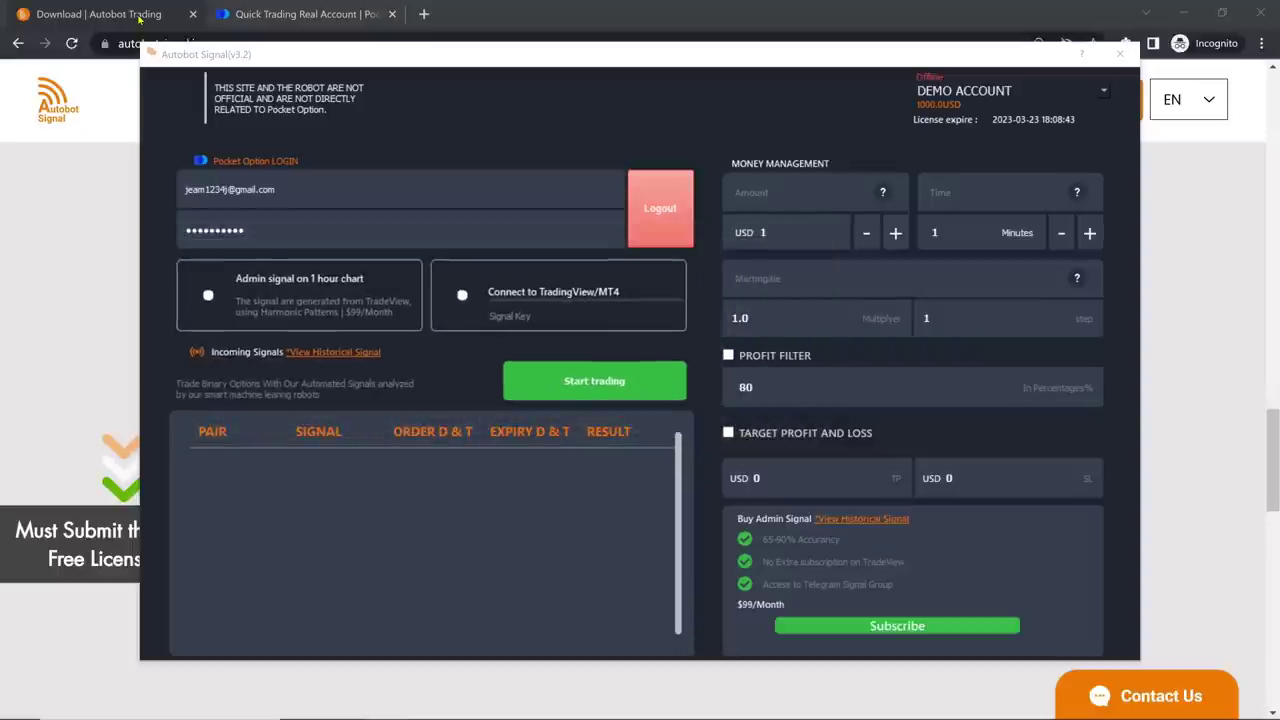
pyautogui.click(140, 18)
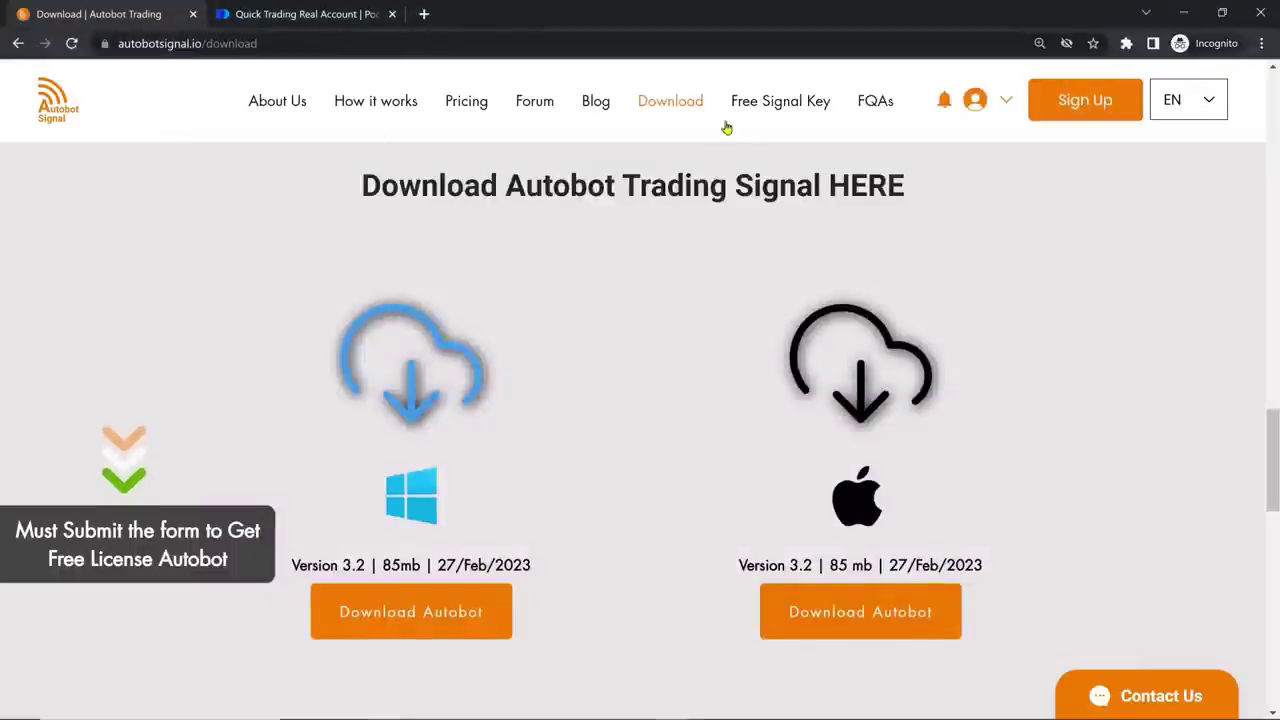
# Copy the PurePriceAction key from the Free Signal Key page and switch back to Autobot Signal
pyautogui.click(804, 106)
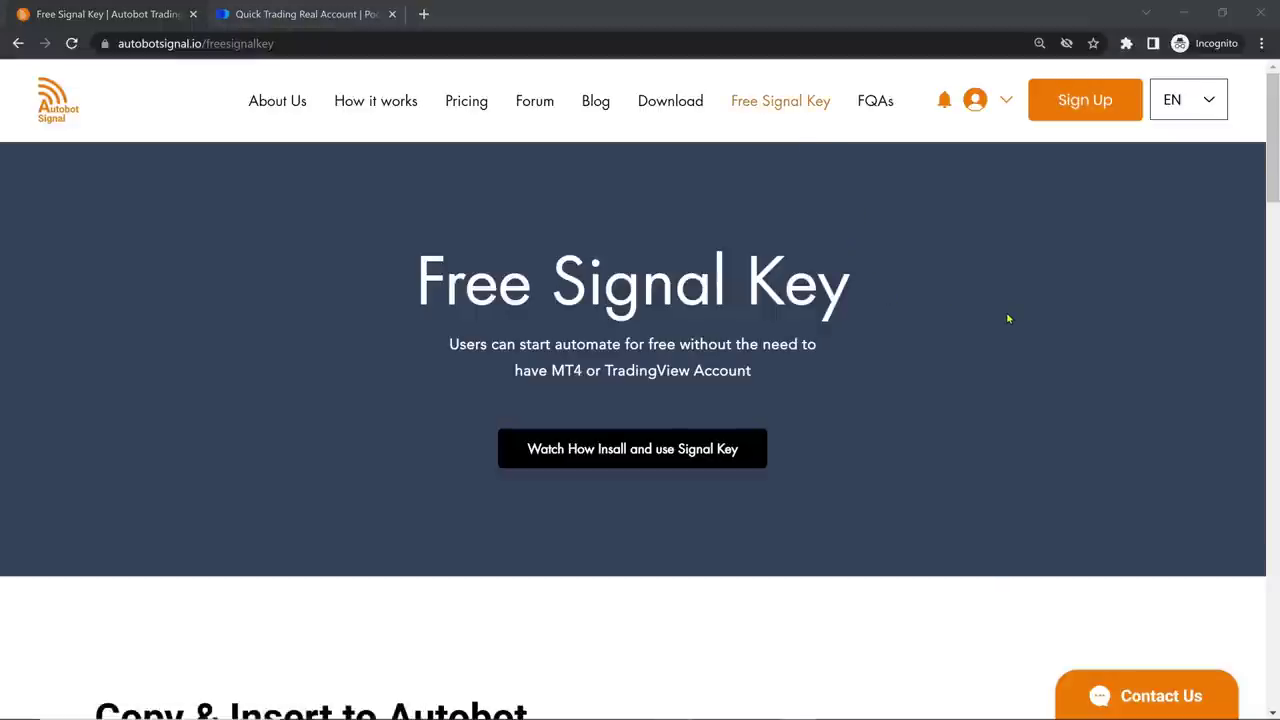
pyautogui.scroll(-2, 1008, 318)
pyautogui.scroll(-2, 1008, 318)
pyautogui.scroll(-2, 1008, 318)
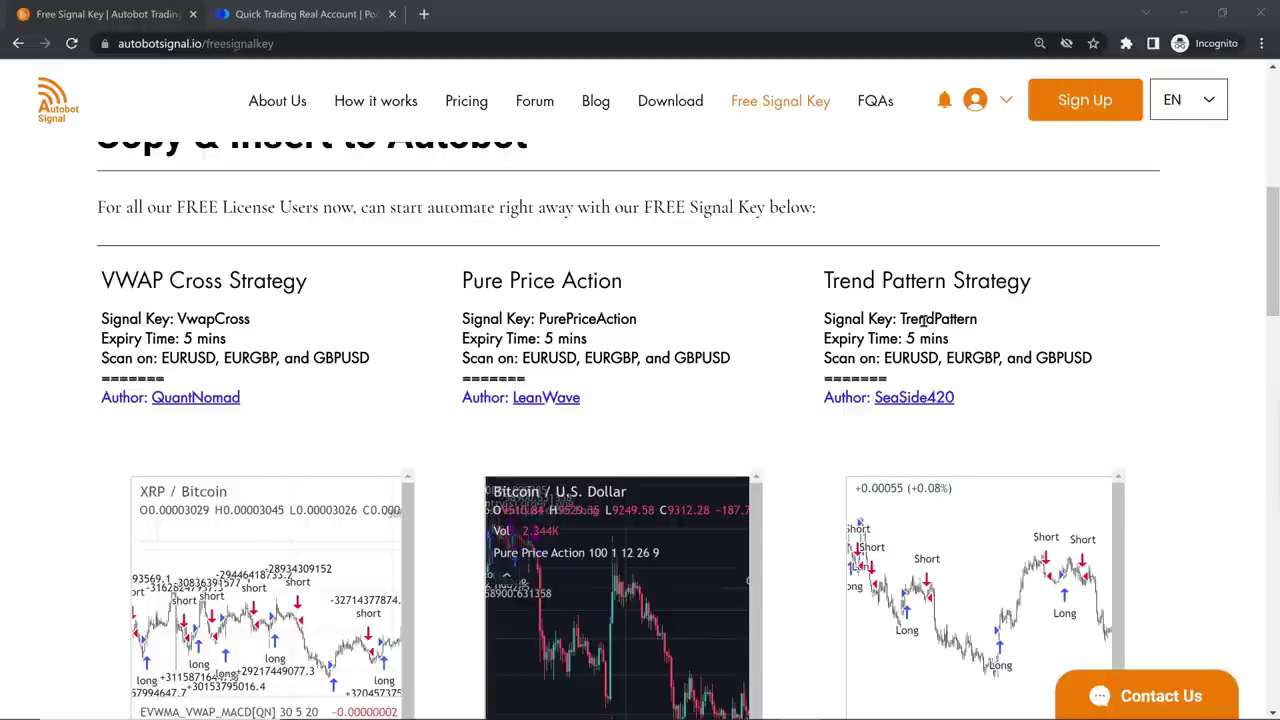
pyautogui.moveTo(539, 318); pyautogui.dragTo(637, 318)
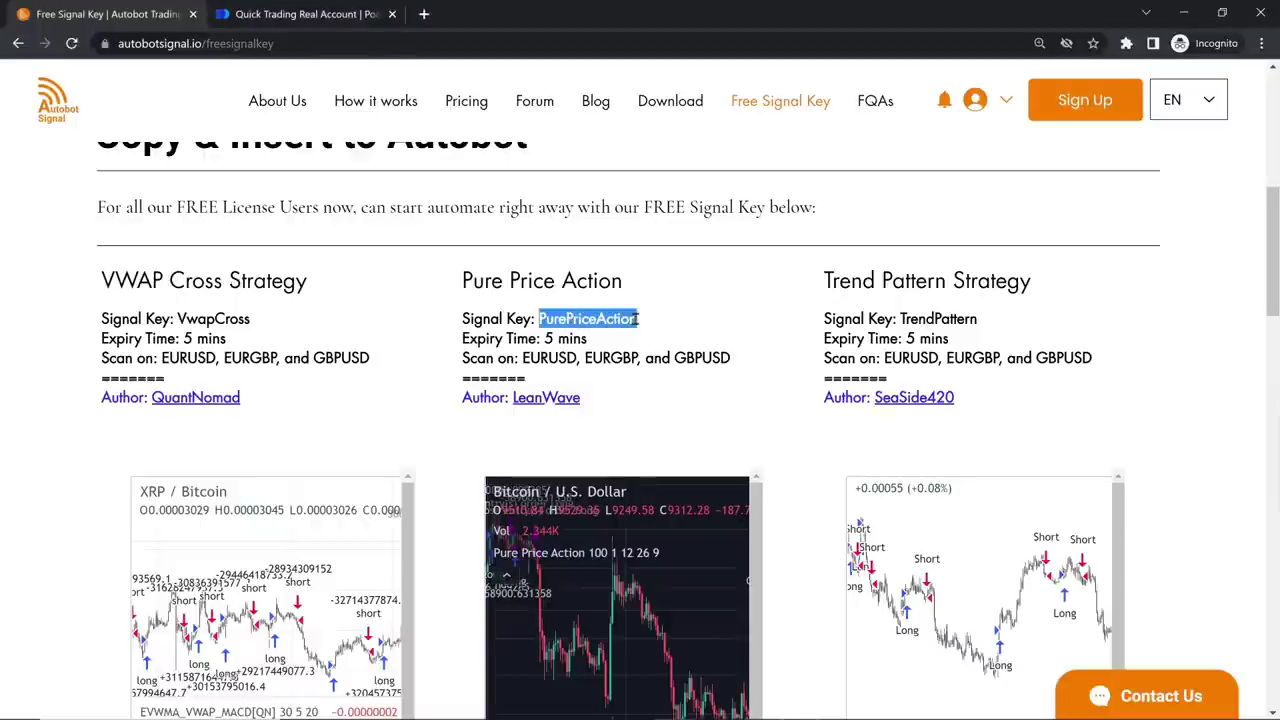
pyautogui.rightClick(610, 318)
pyautogui.click(634, 334)
pyautogui.hotkey('alt', 'Tab')
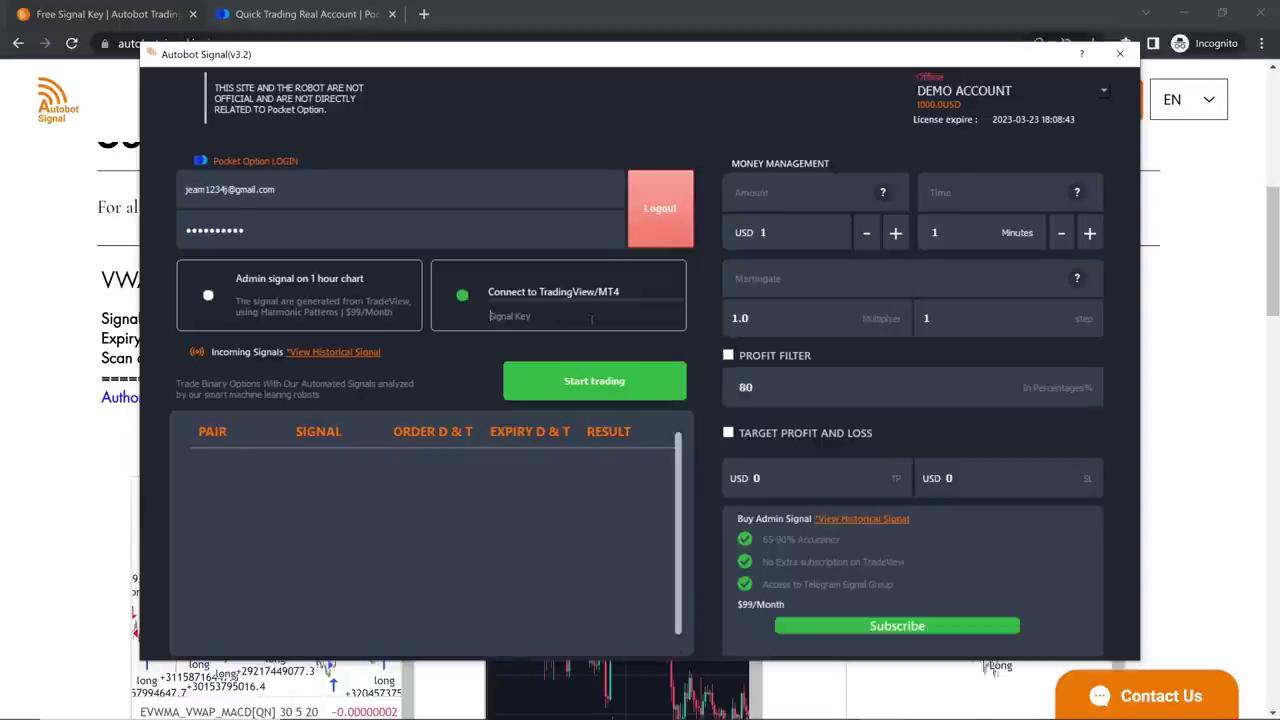
# Paste PurePriceAction as the signal key, then select the Follow Candle strategy title online
pyautogui.hotkey('ctrl', 'v')
pyautogui.moveTo(566, 316); pyautogui.dragTo(490, 318)
pyautogui.click(572, 322)
pyautogui.moveTo(933, 242); pyautogui.dragTo(334, 248)
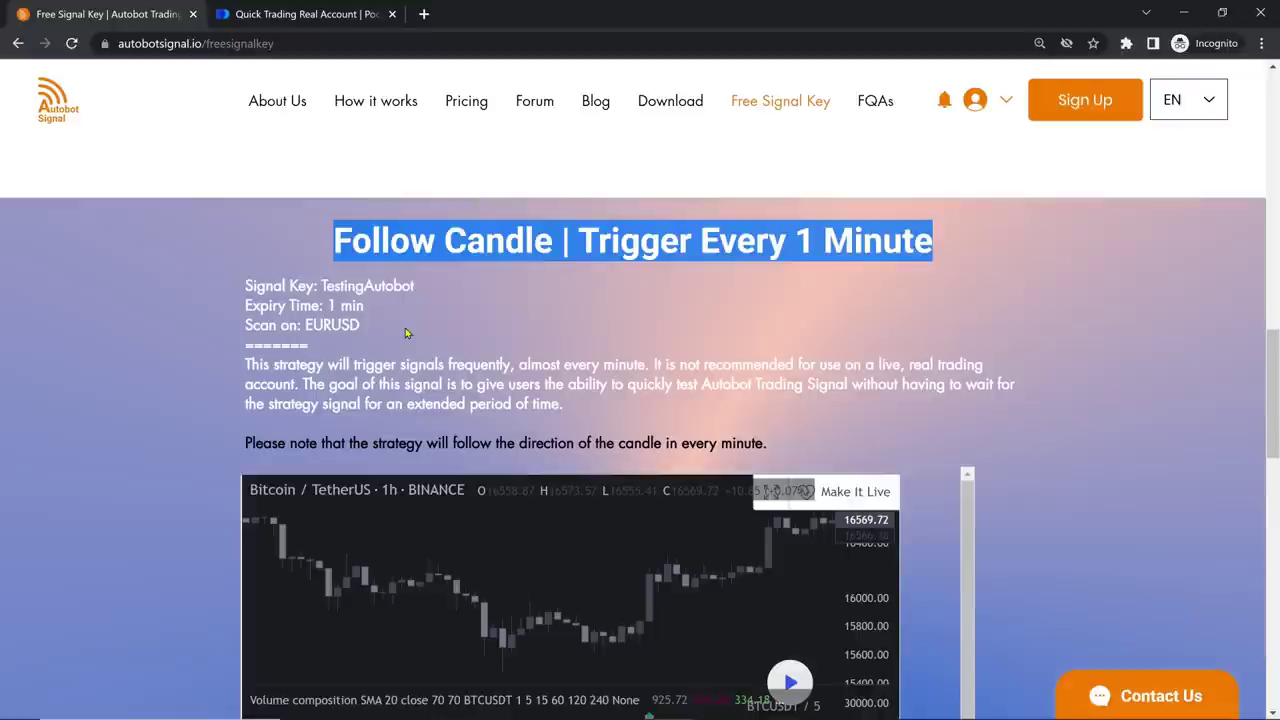
# Copy the TestingAutobot key from the Follow Candle strategy and return to Autobot Signal
pyautogui.moveTo(416, 287); pyautogui.dragTo(320, 286)
pyautogui.rightClick(376, 287)
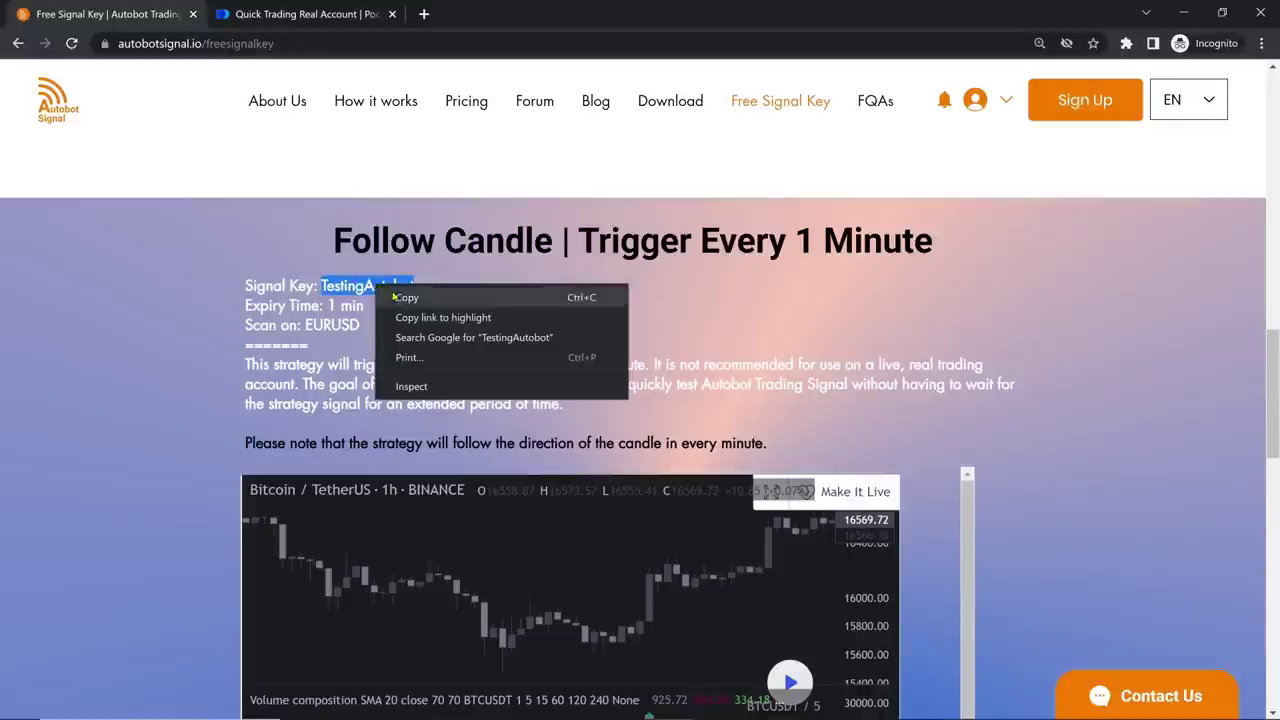
pyautogui.click(426, 300)
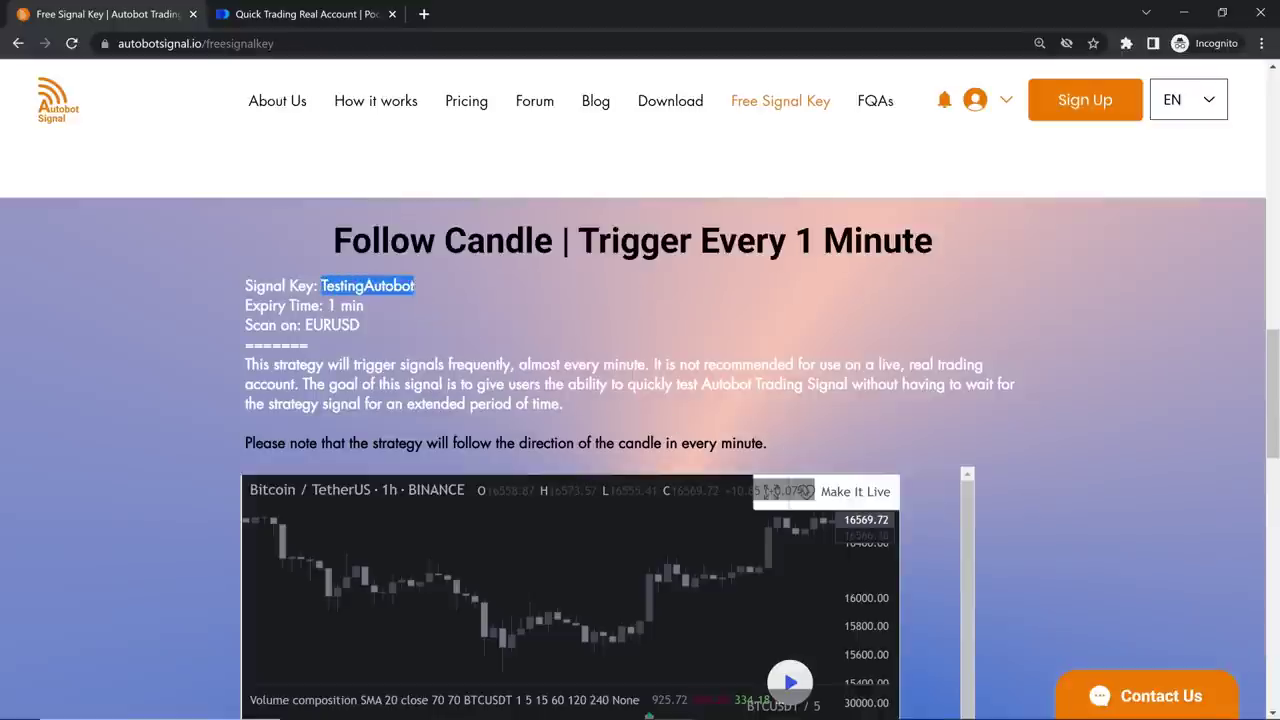
pyautogui.hotkey('alt', 'Tab')
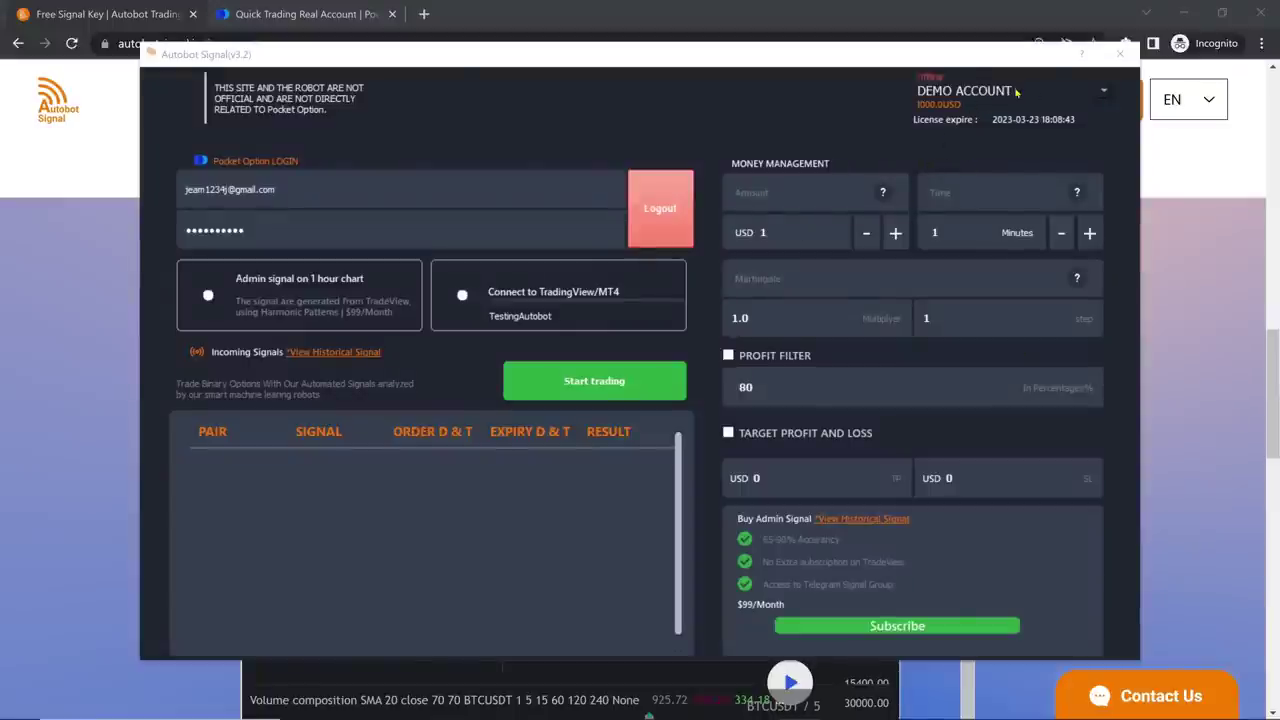
# Switch the account to REAL ACCOUNT, then back to the 1000 USD DEMO ACCOUNT
pyautogui.click(1105, 93)
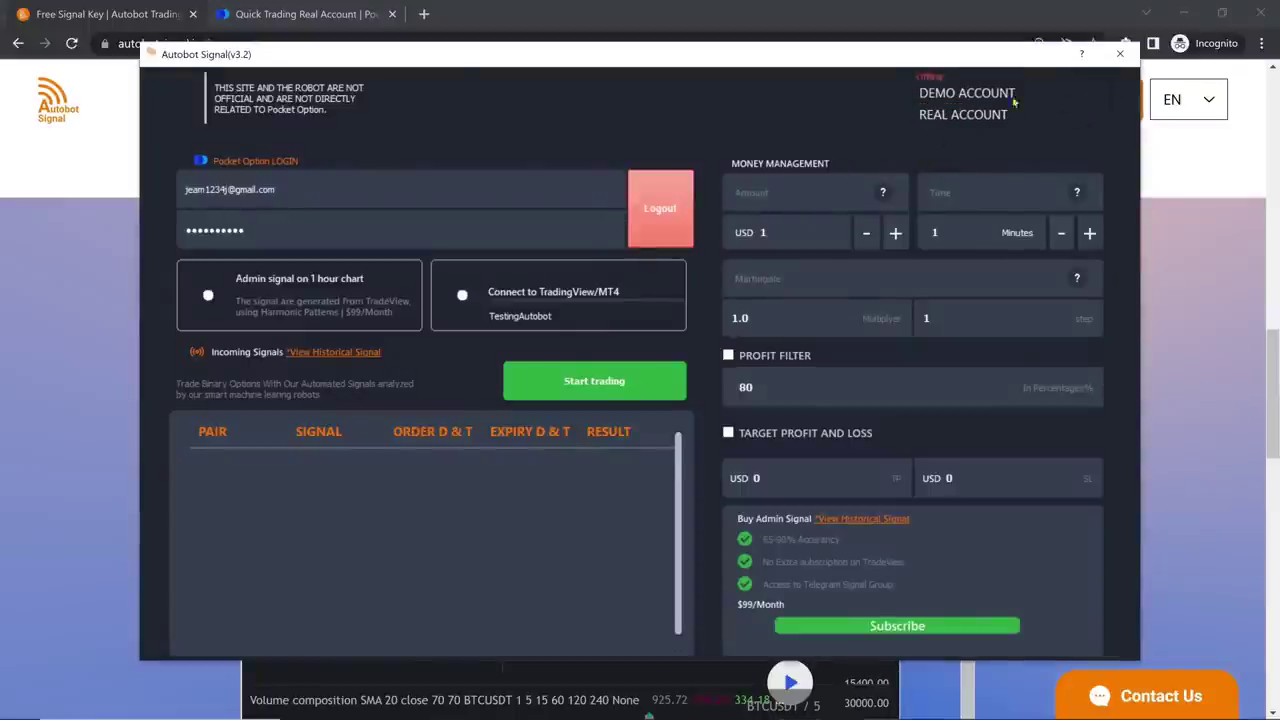
pyautogui.click(981, 115)
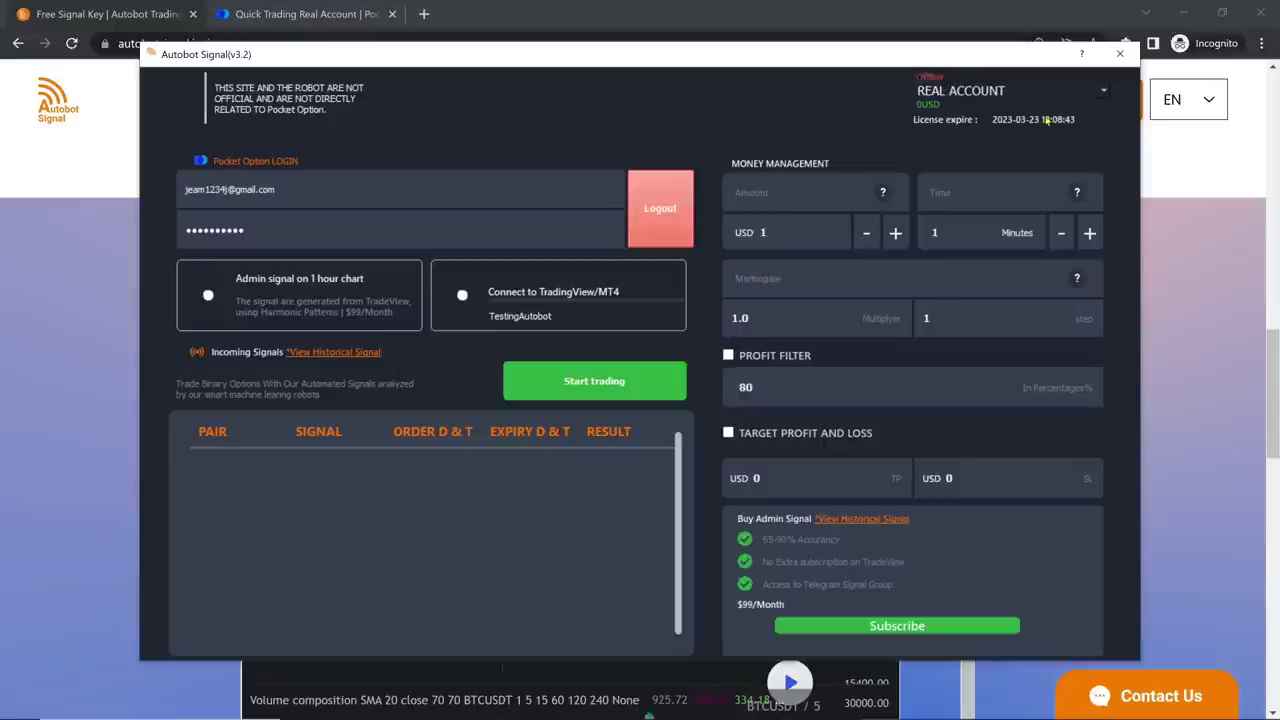
pyautogui.click(1100, 92)
pyautogui.click(1000, 72)
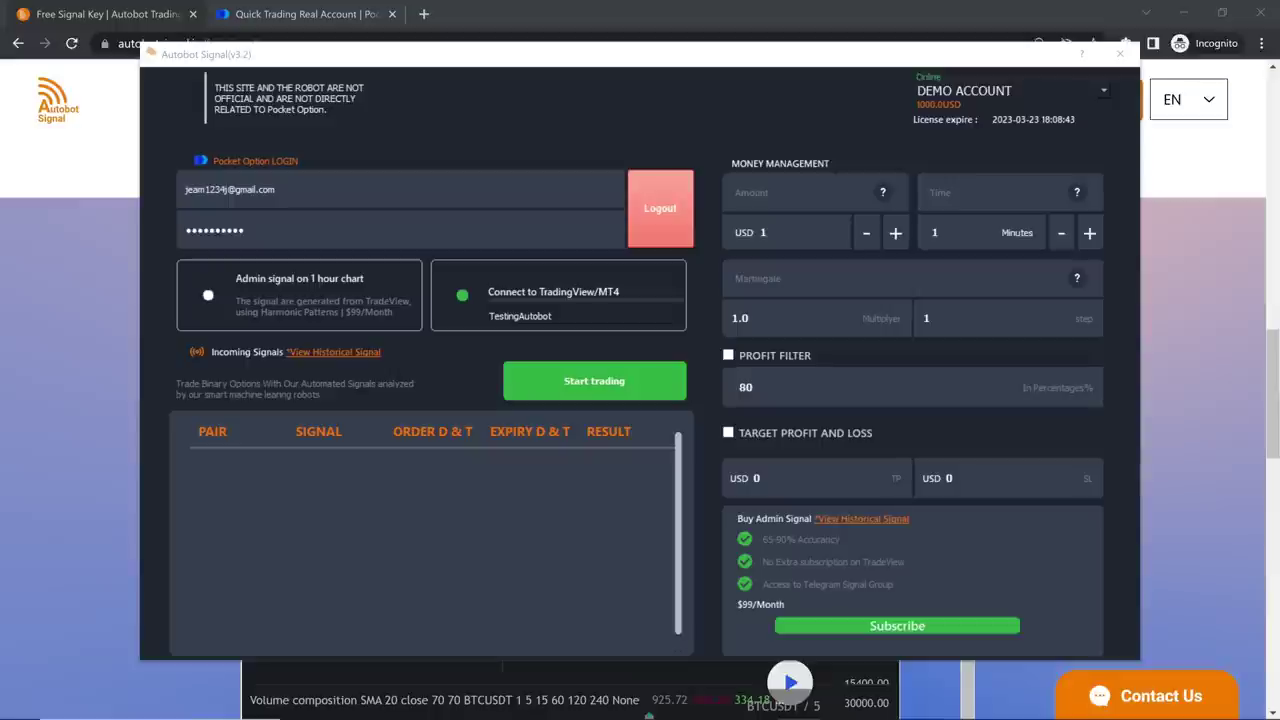
# Enter a 1000 USD trade amount and a 2.0 martingale multiplier with 2 steps
pyautogui.click(800, 232)
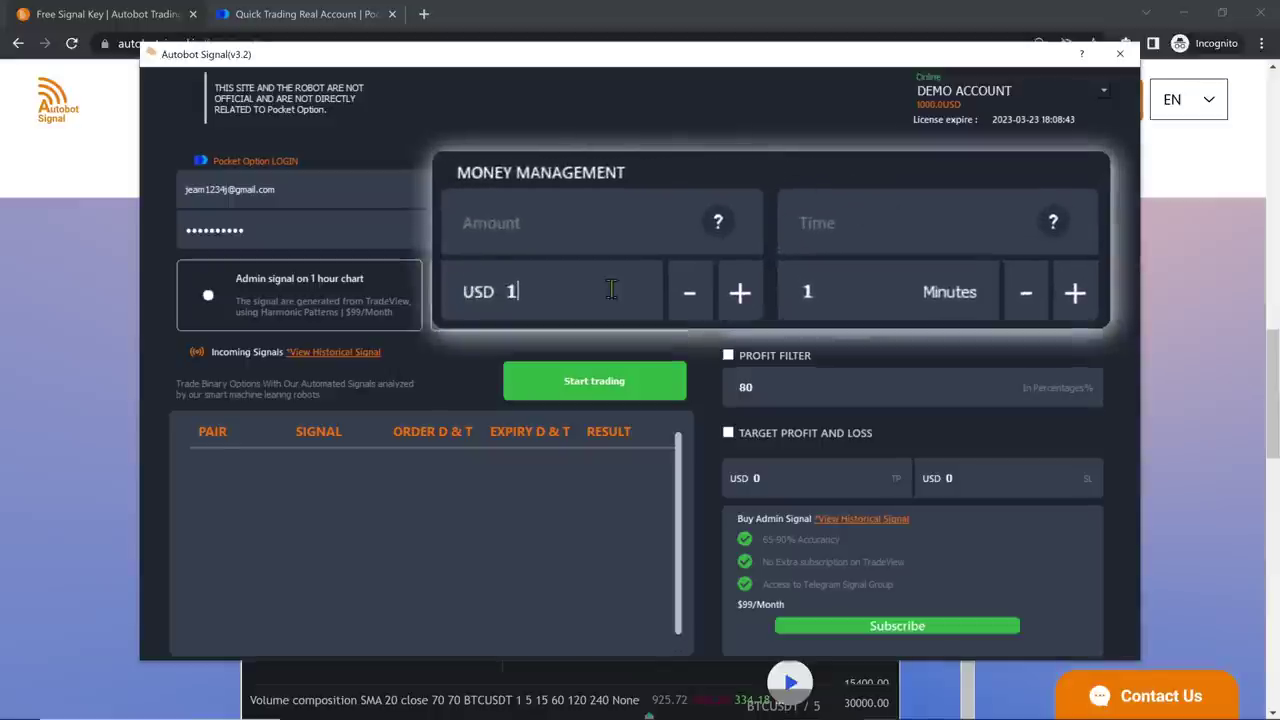
pyautogui.write('000')
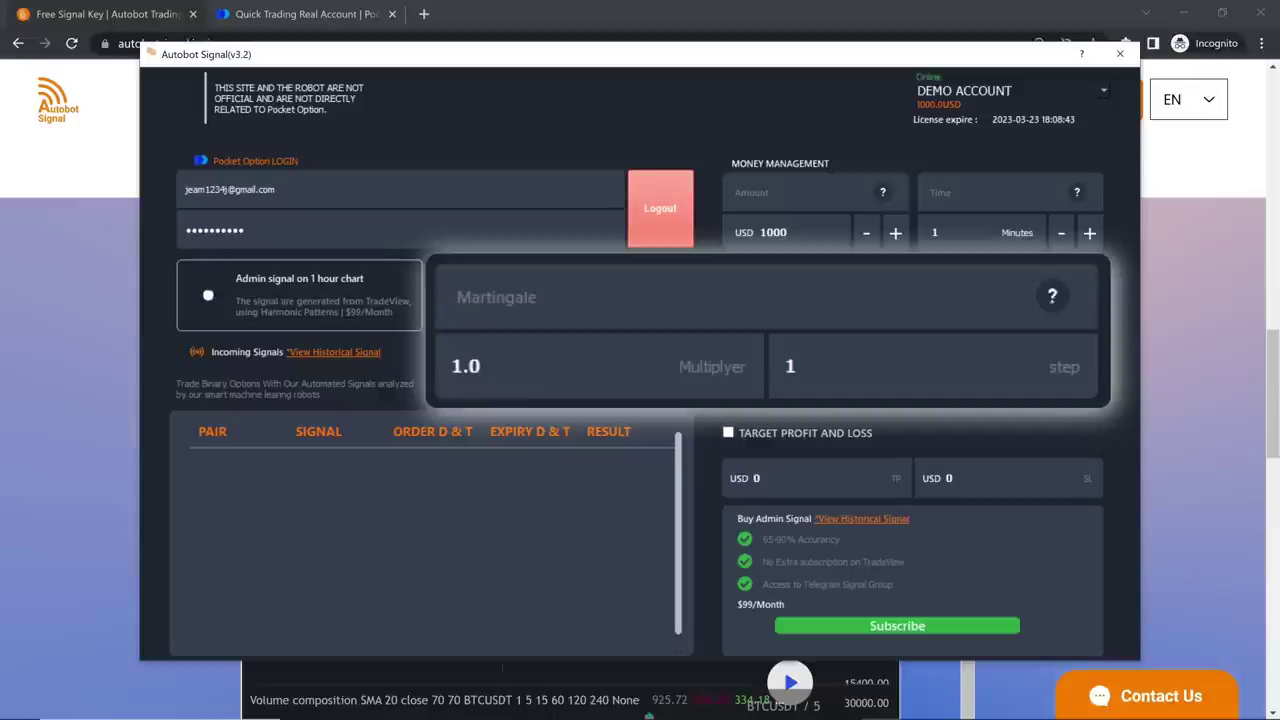
pyautogui.click(681, 385)
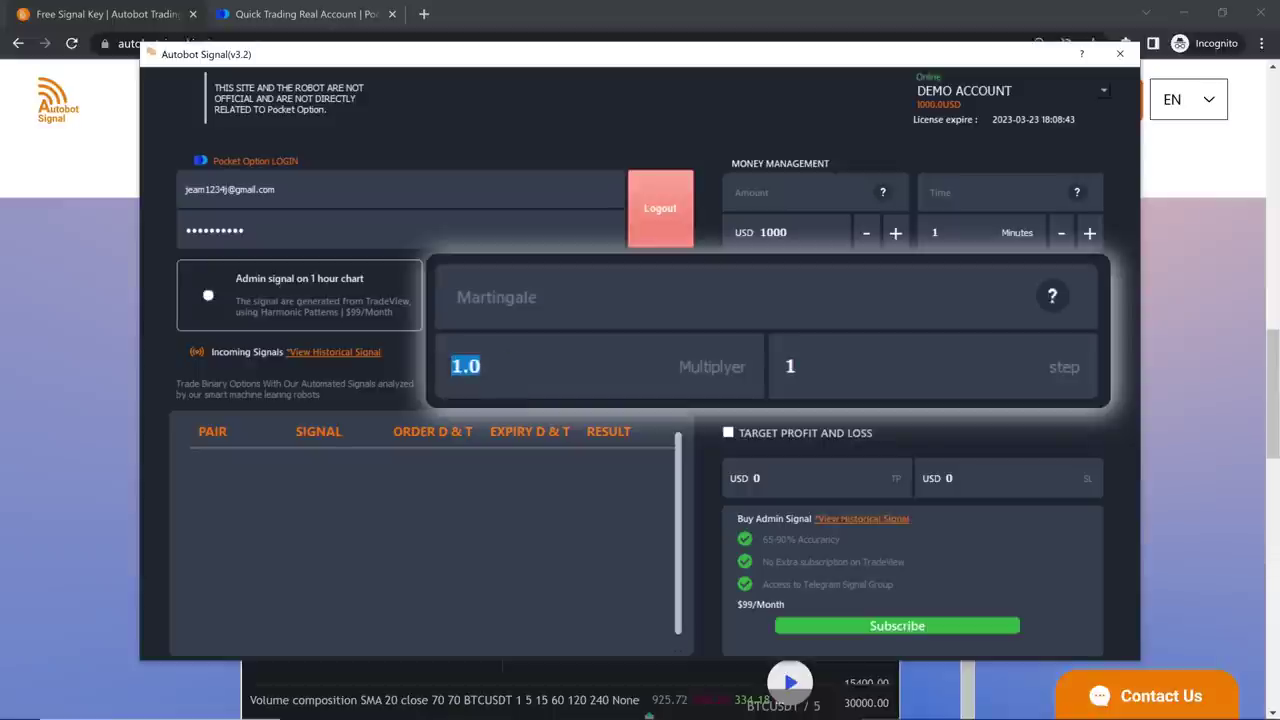
pyautogui.write('2.0')
pyautogui.click(853, 368)
pyautogui.press('BackSpace')
pyautogui.write('2')
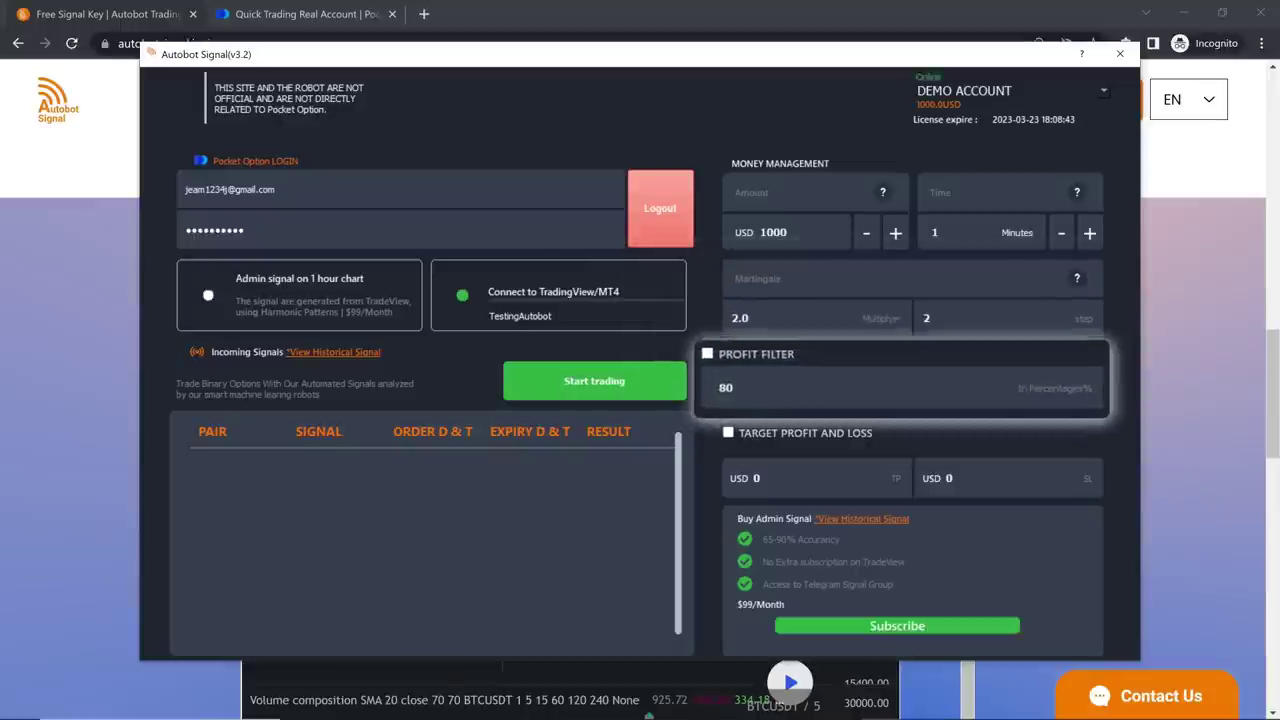
# Enable the 80% profit filter and switch to the Pocket Option browser window
pyautogui.click(450, 339)
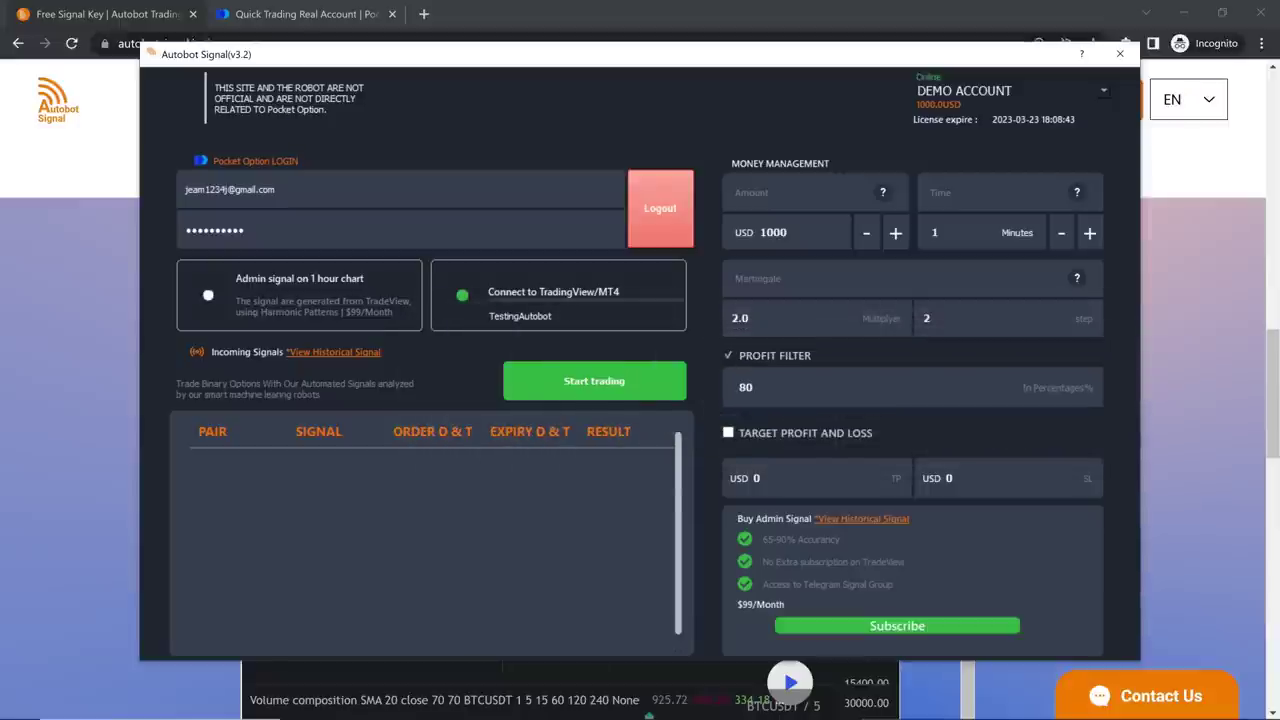
pyautogui.click(315, 25)
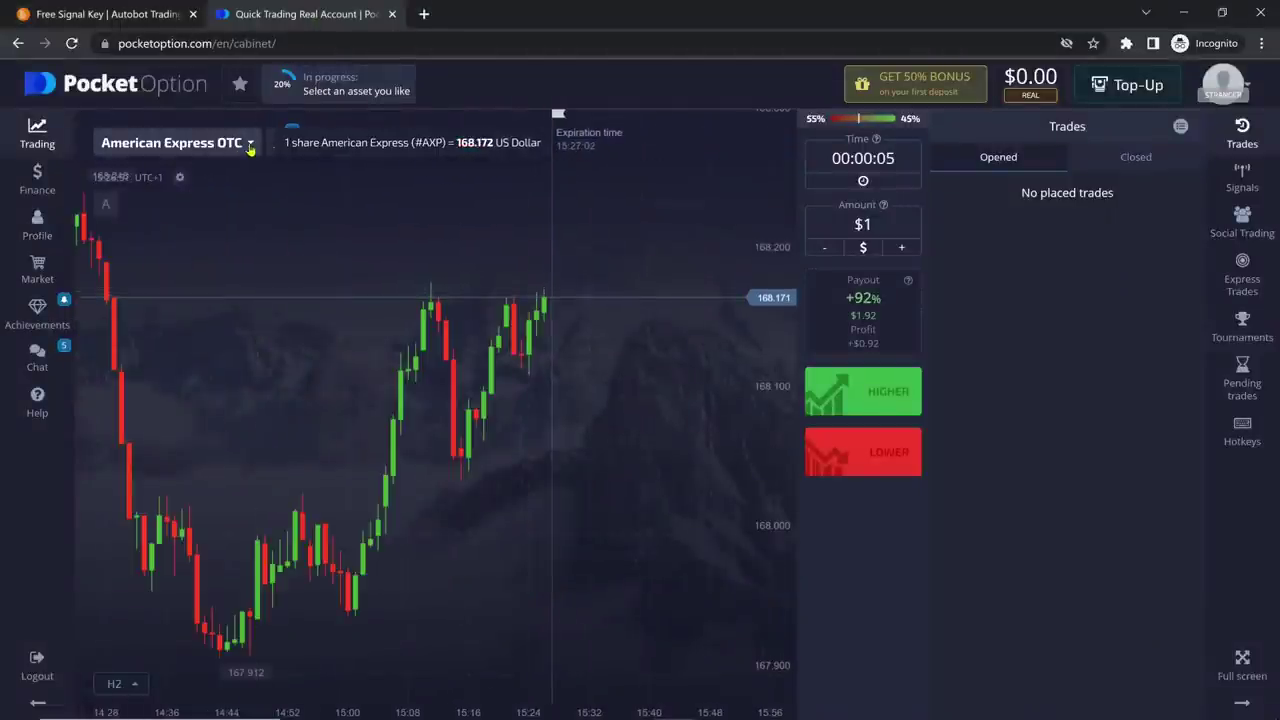
# Change the Pocket Option trading asset to McDonald's OTC from the Stocks list
pyautogui.click(250, 148)
pyautogui.moveTo(430, 440)
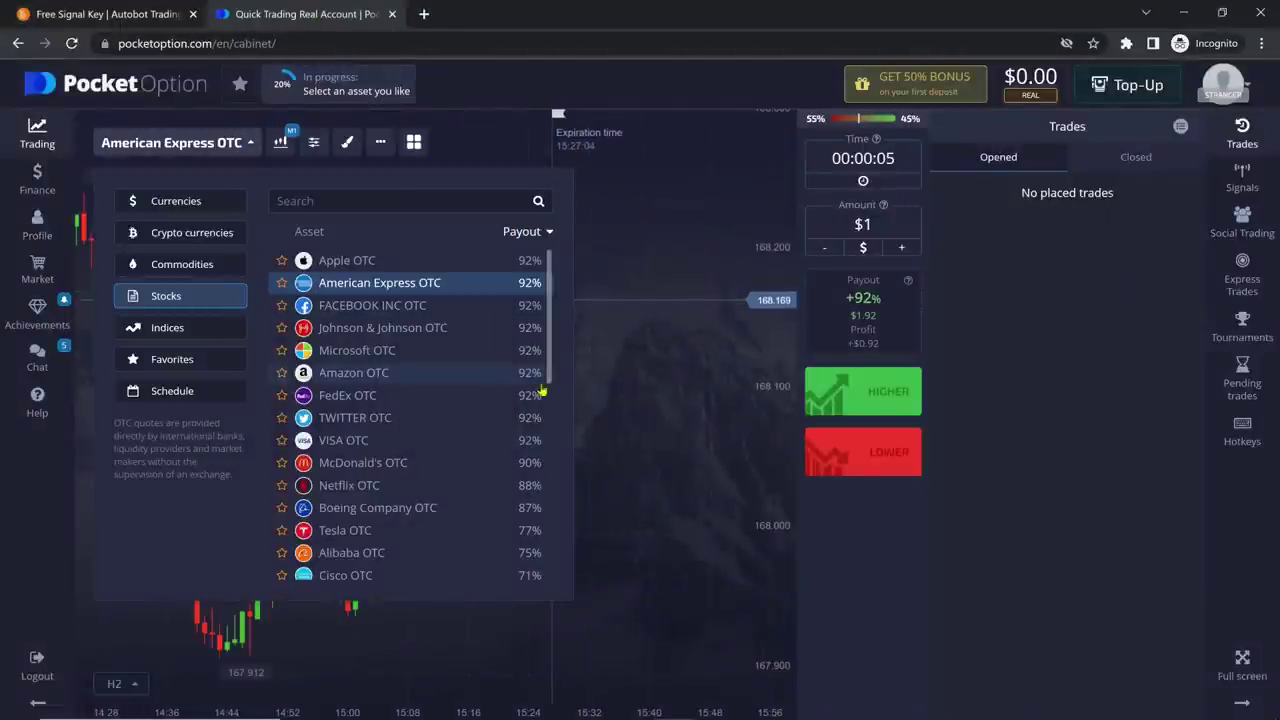
pyautogui.click(530, 463)
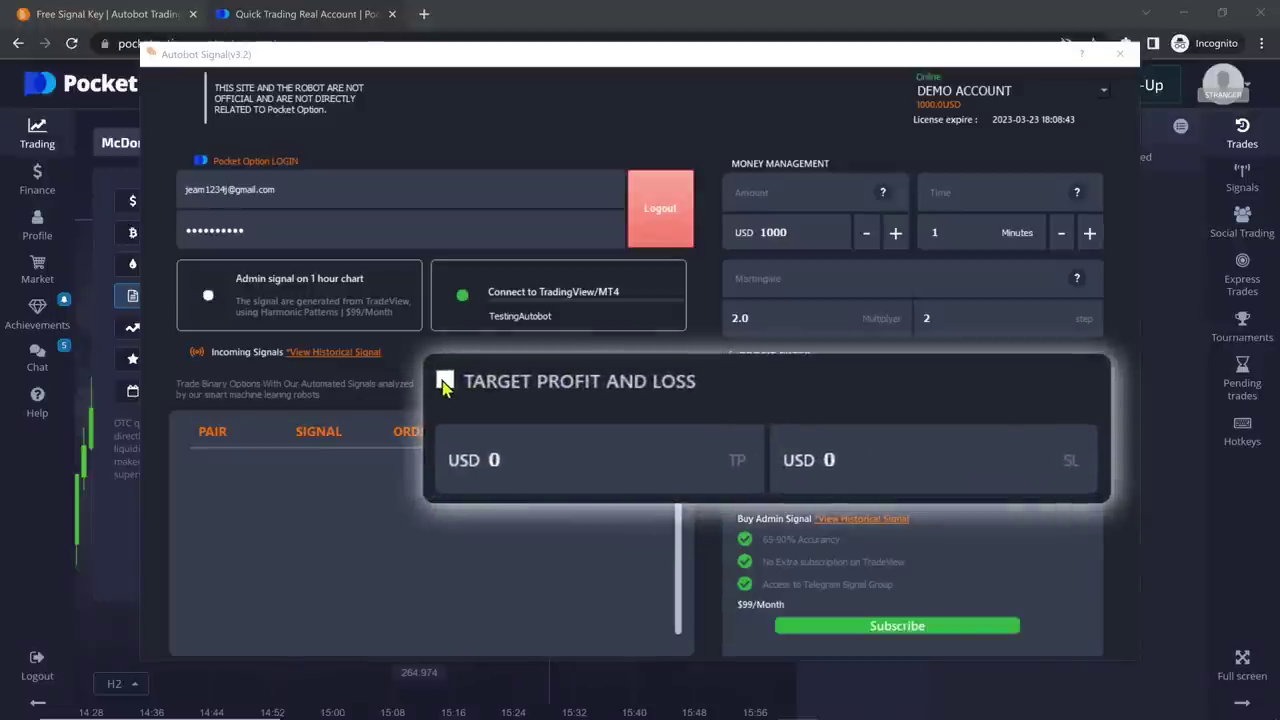
# Enable target profit and loss with take-profit 1200 USD and stop-loss 200 USD
pyautogui.click(445, 383)
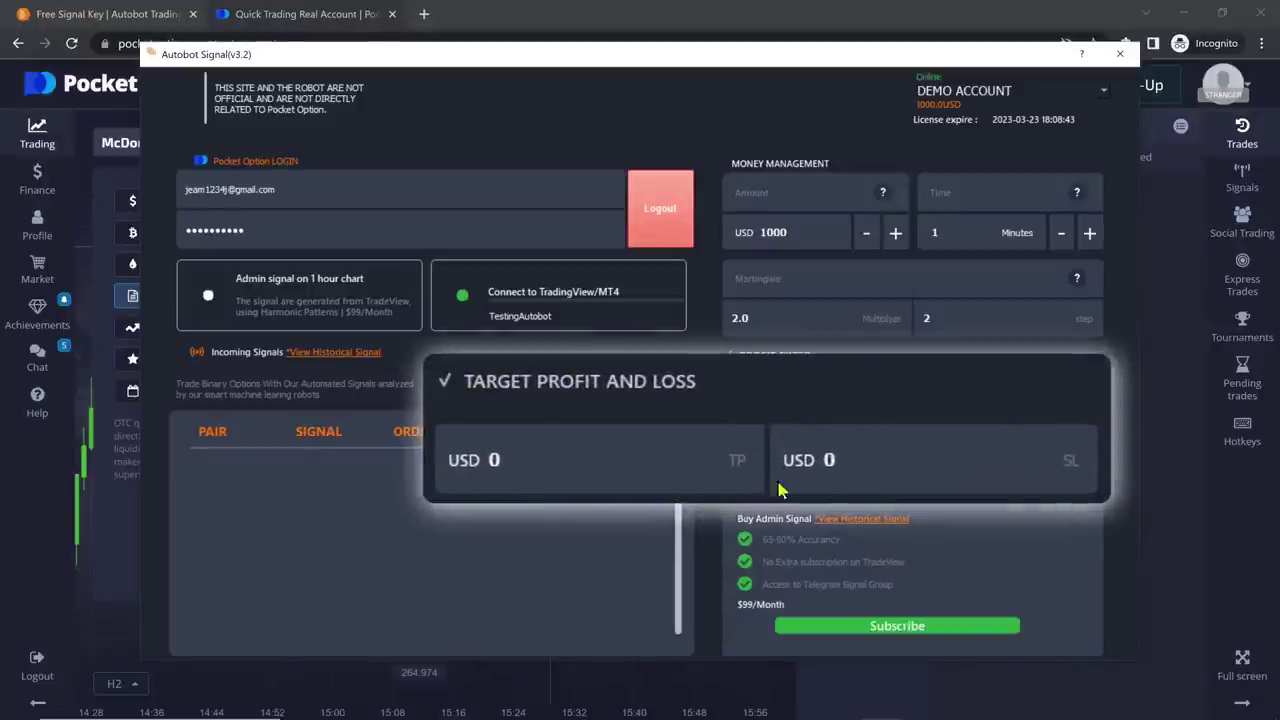
pyautogui.moveTo(512, 459); pyautogui.dragTo(466, 459)
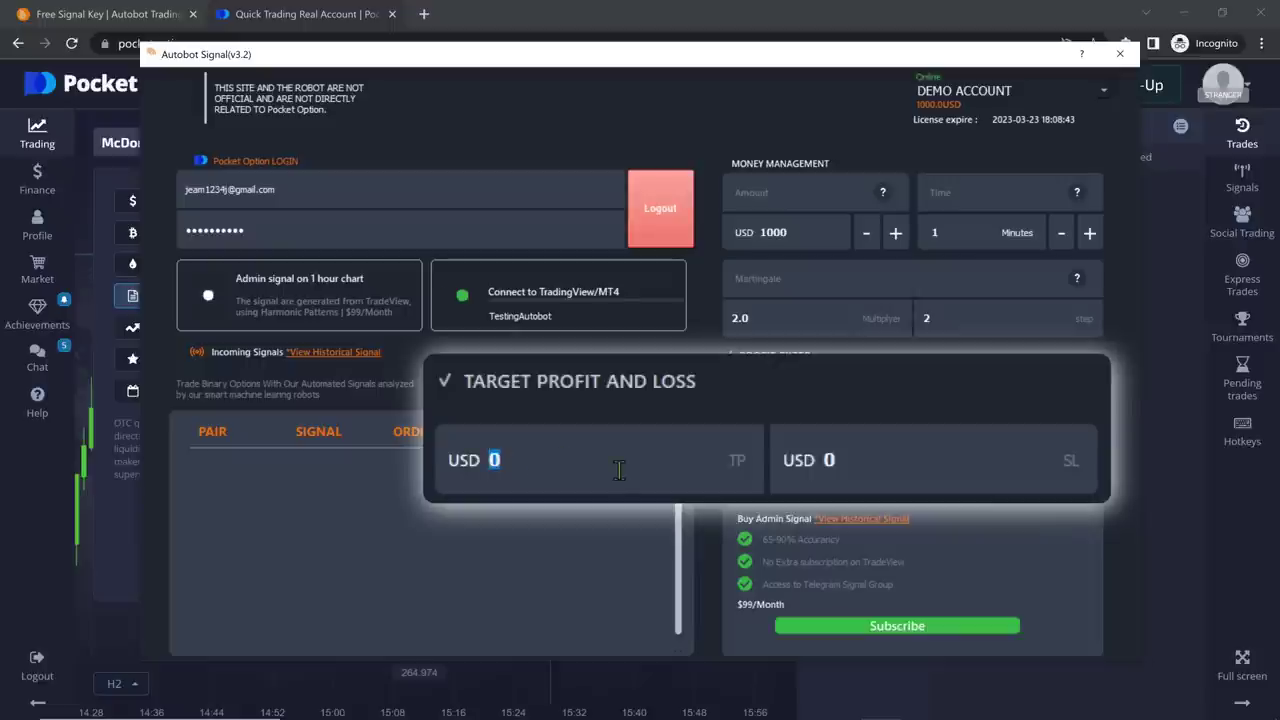
pyautogui.write('1200')
pyautogui.click(830, 472)
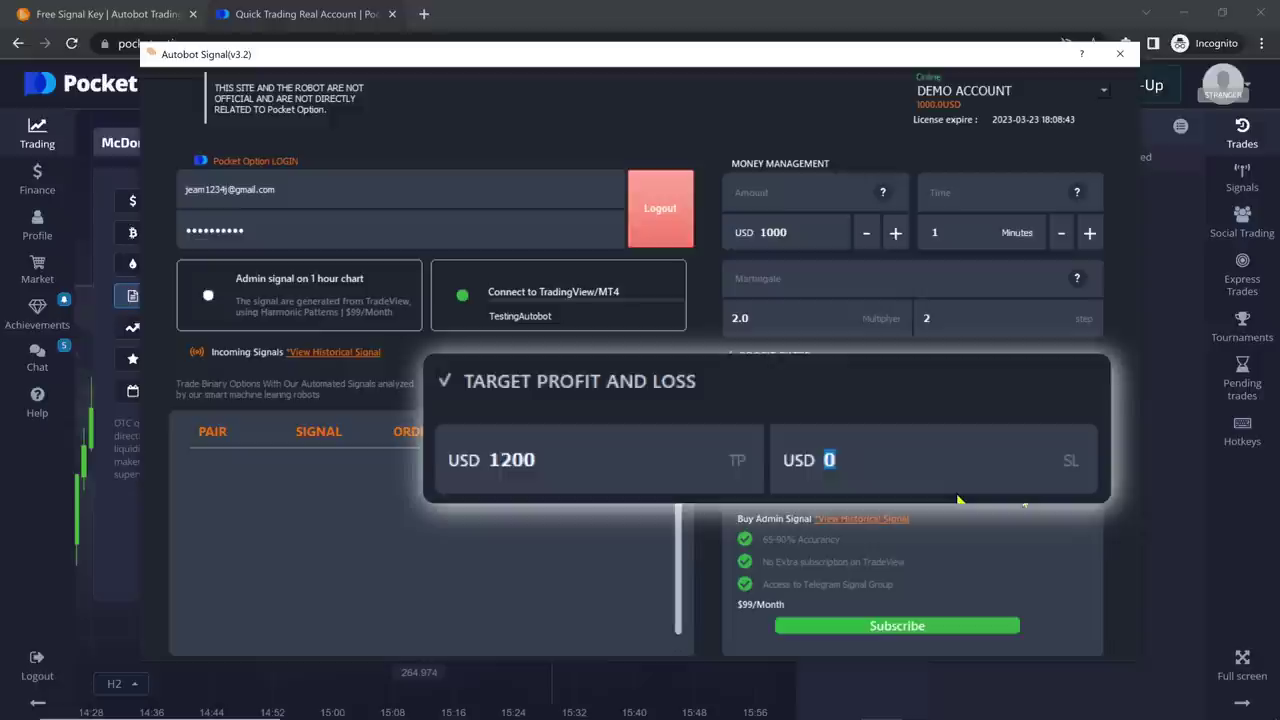
pyautogui.write('200')
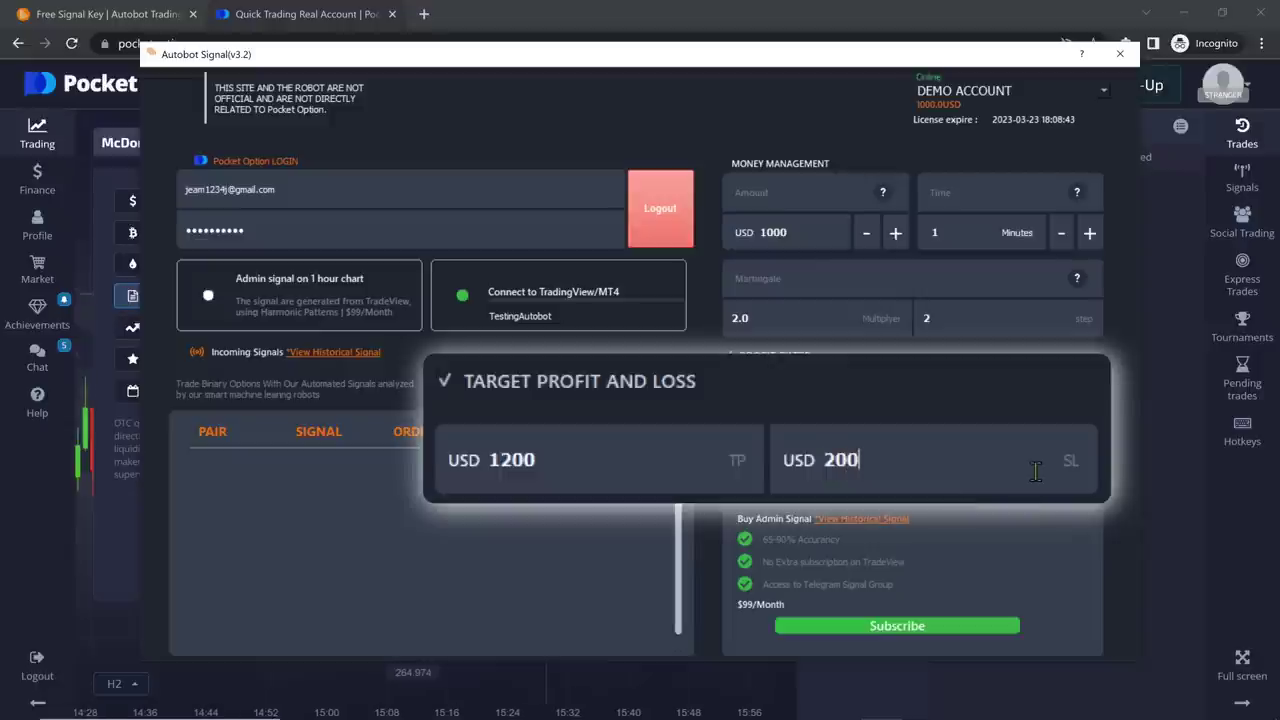